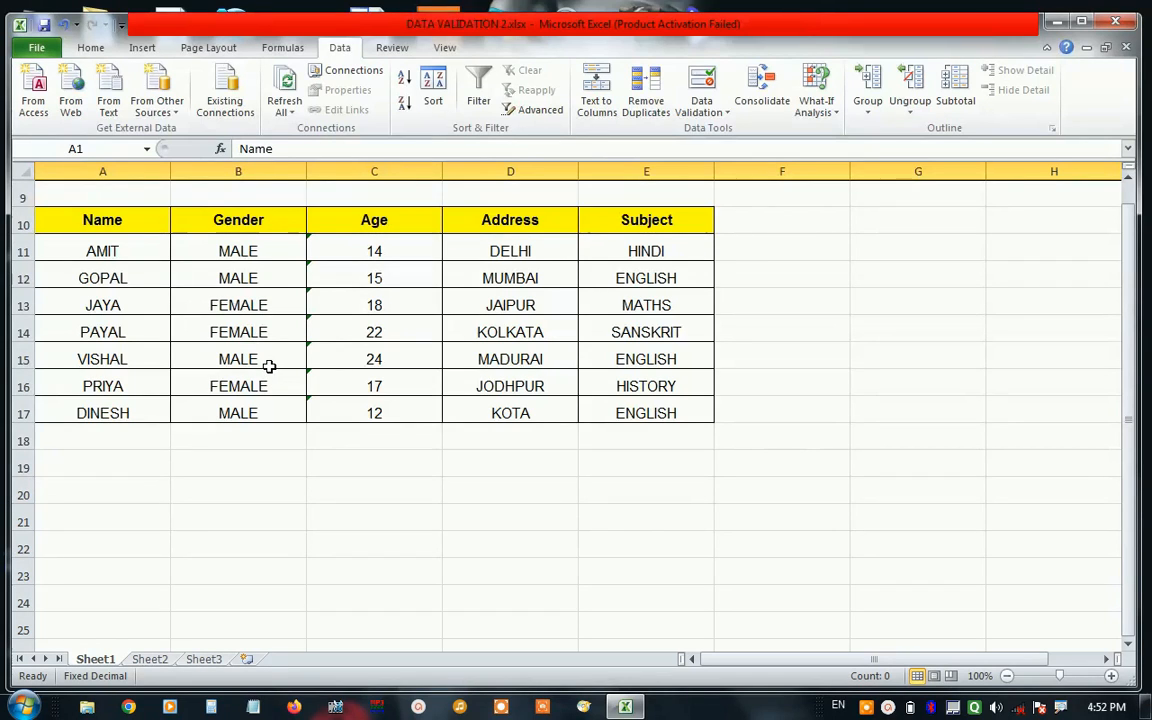
pyautogui.click(254, 306)
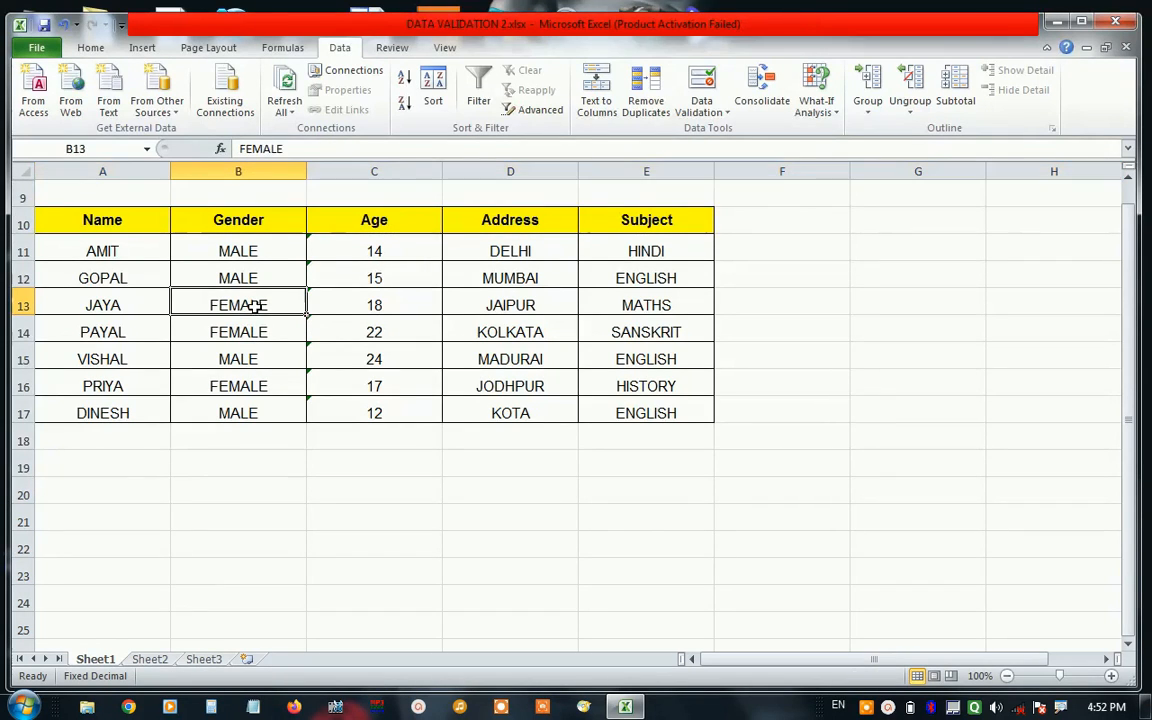
pyautogui.click(343, 311)
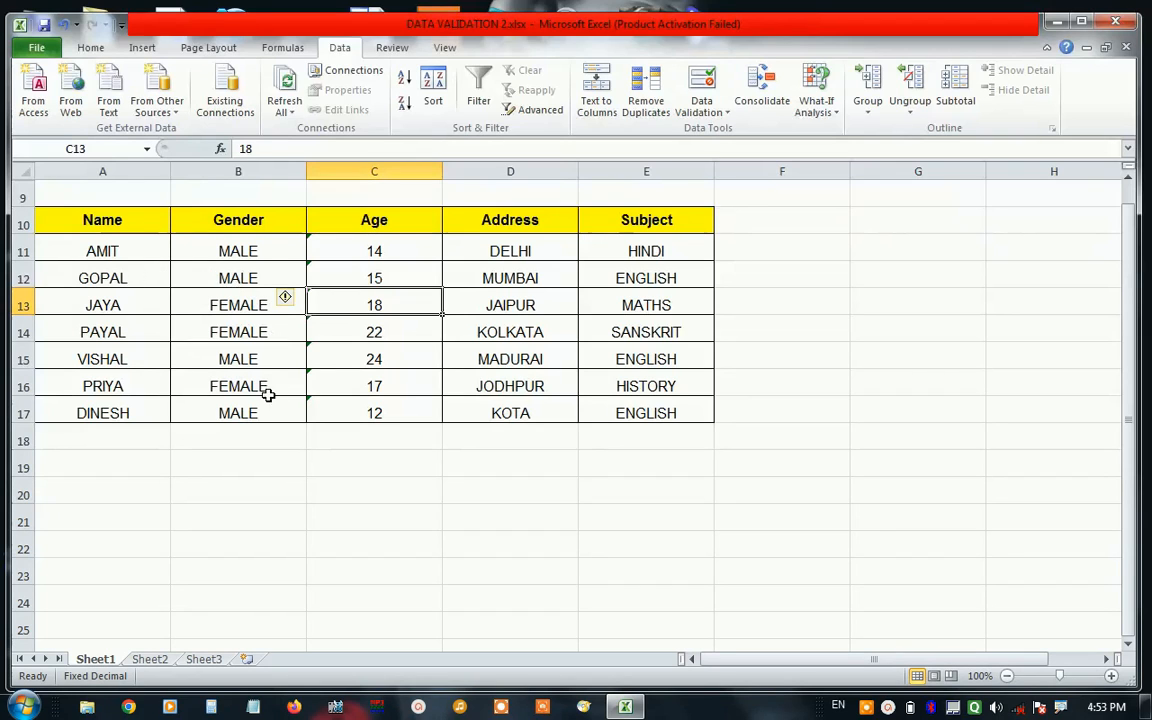
# Start a data validation rule for the Address cells D11:D17 and set its allowed criteria to Custom.
pyautogui.click(512, 249)
pyautogui.moveTo(512, 247); pyautogui.dragTo(513, 411)
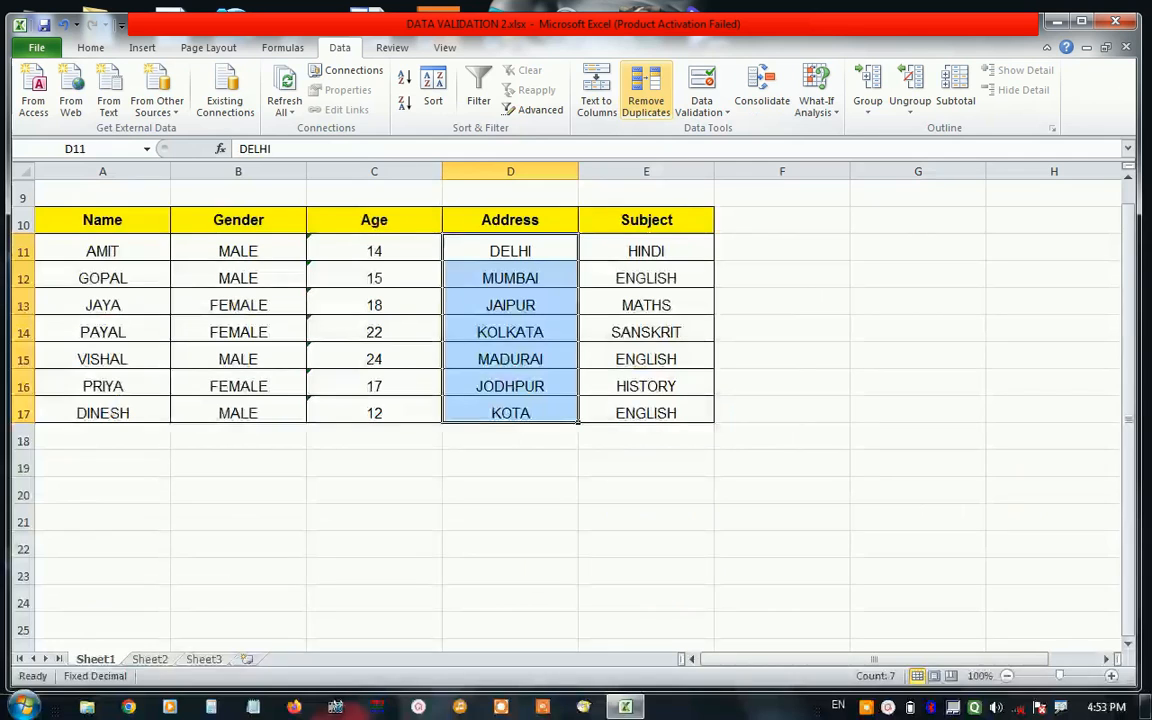
pyautogui.click(812, 130)
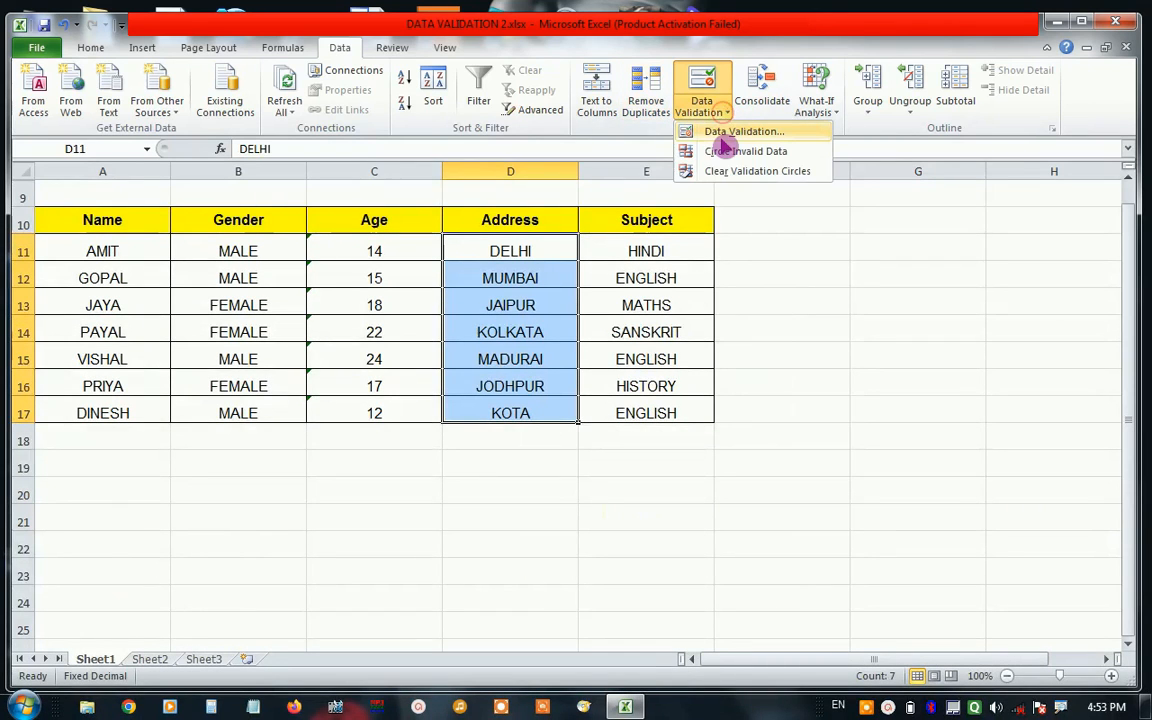
pyautogui.click(695, 131)
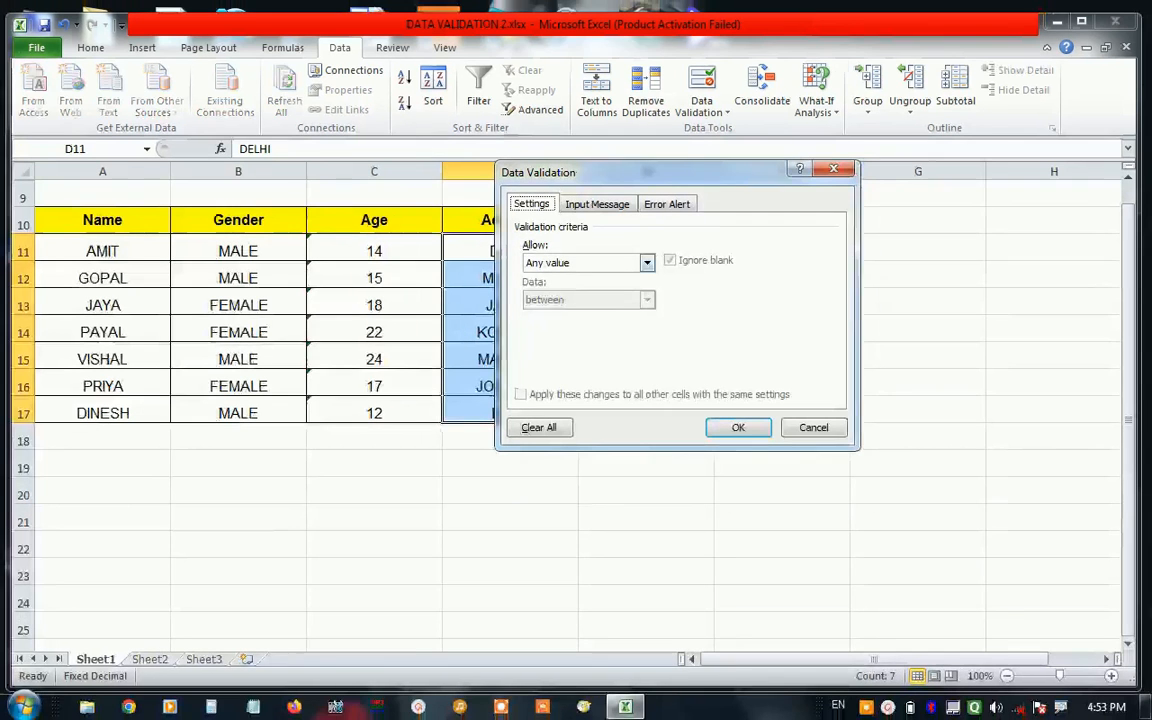
pyautogui.click(688, 256)
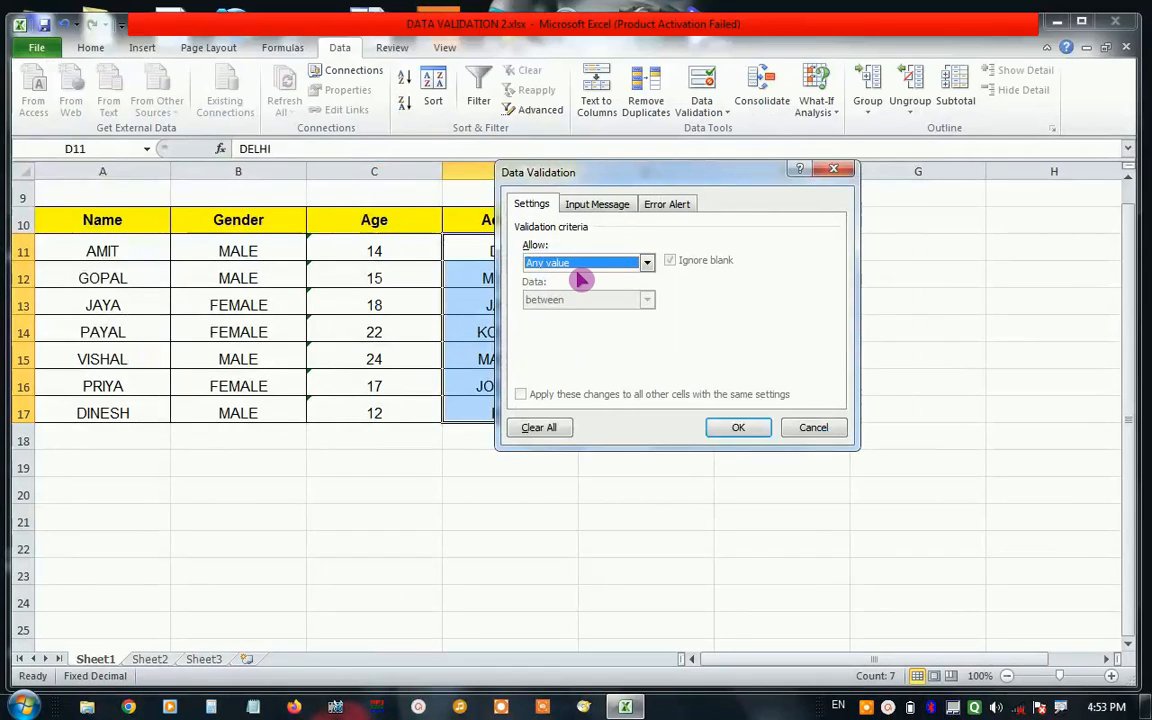
pyautogui.click(598, 160)
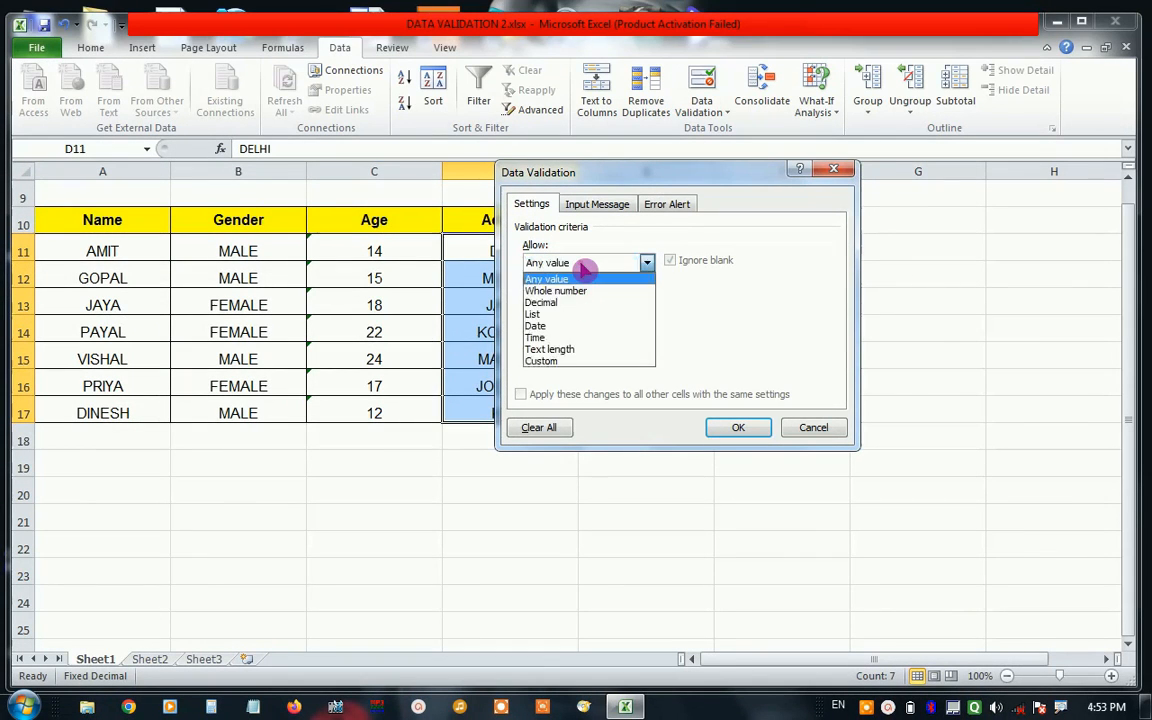
pyautogui.click(556, 361)
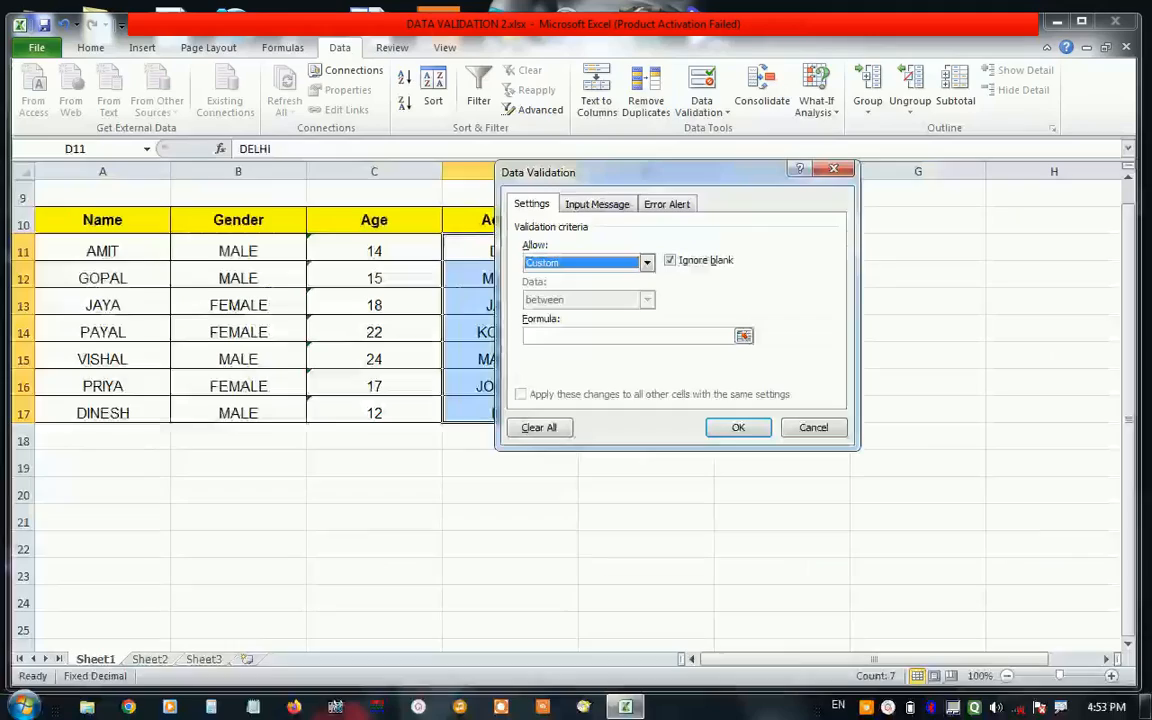
# Enter the custom validation formula =ISTEXT(D11:D17) and apply the rule to the Address cells.
pyautogui.click(564, 339)
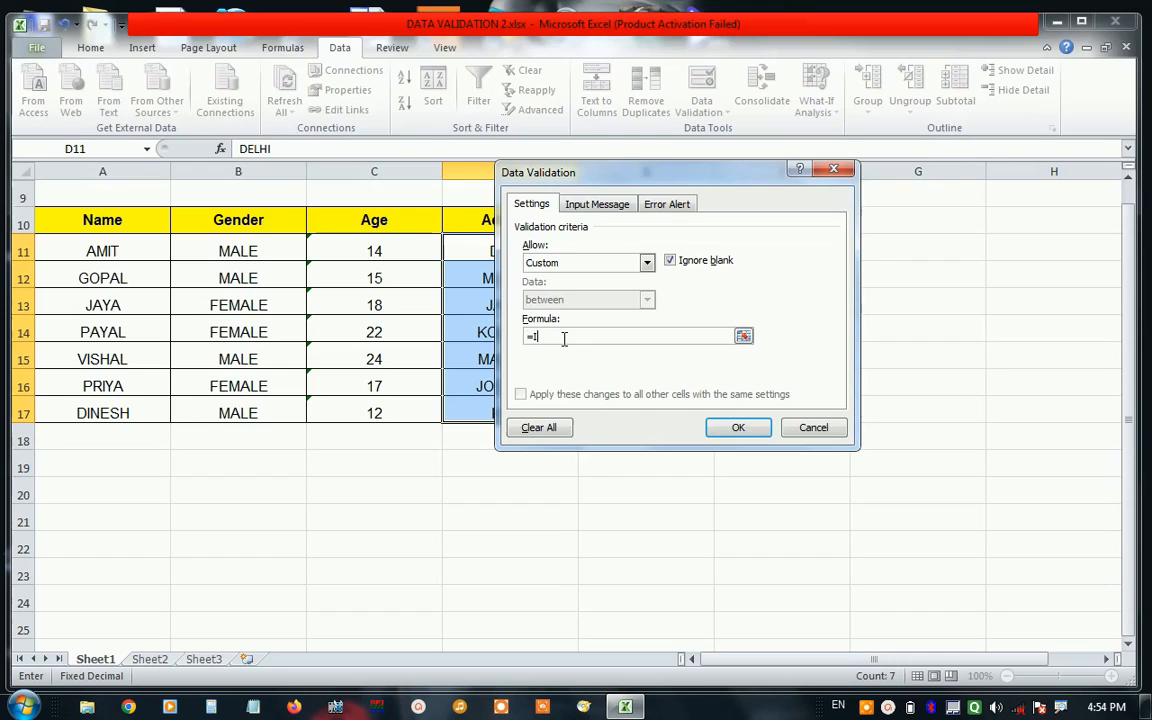
pyautogui.write('=ISTEXT')
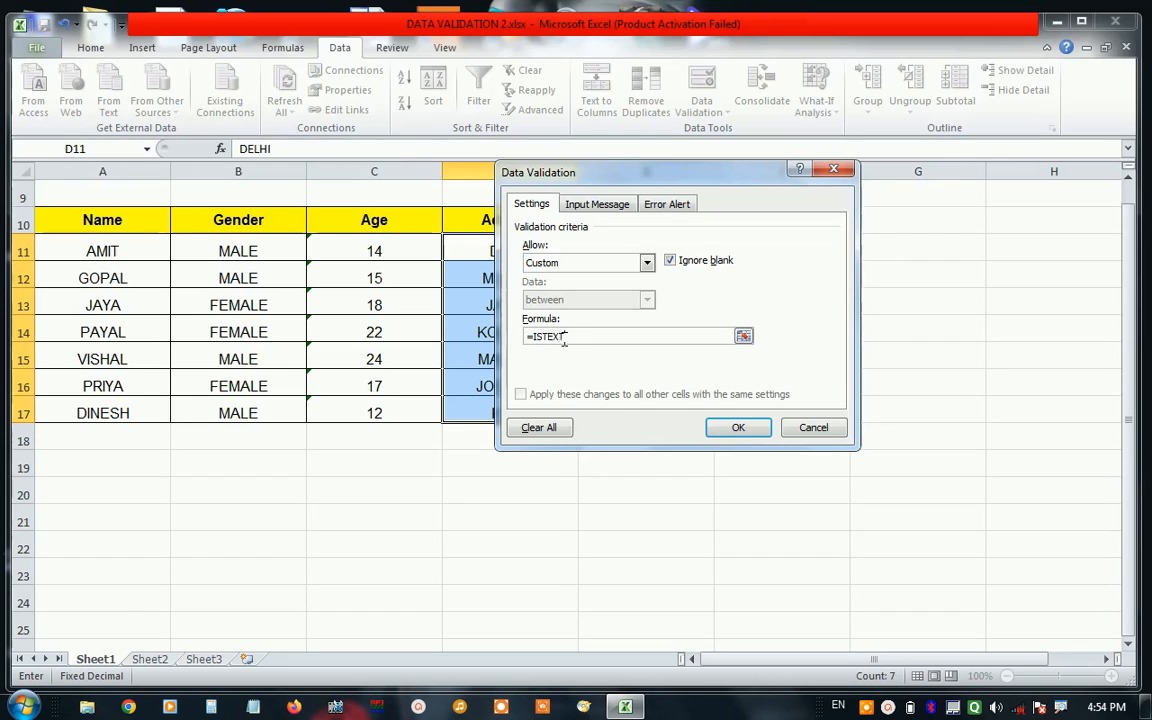
pyautogui.write('(')
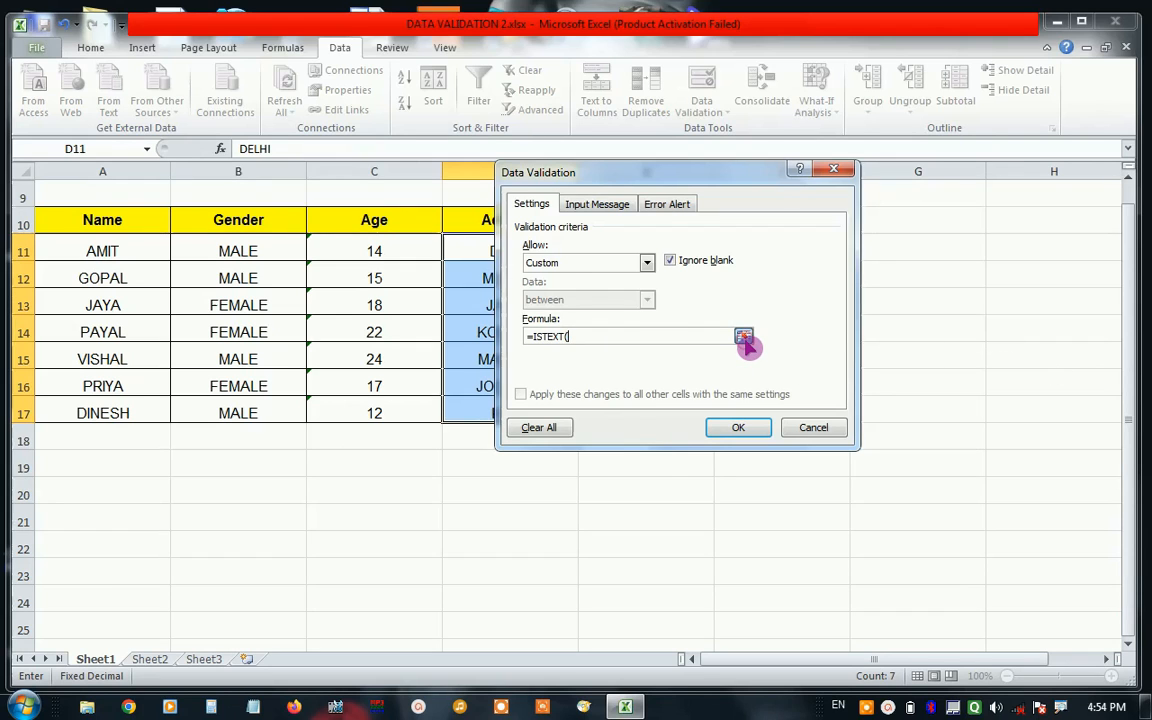
pyautogui.click(744, 338)
pyautogui.click(518, 251)
pyautogui.moveTo(518, 251); pyautogui.dragTo(510, 410)
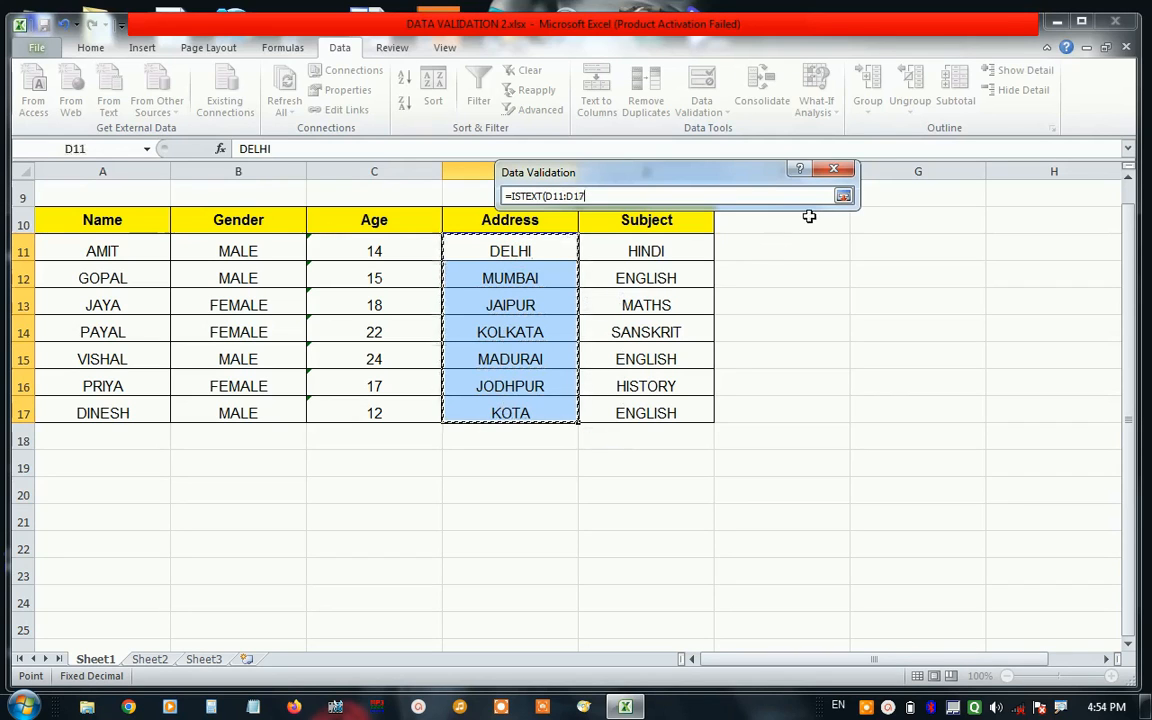
pyautogui.click(843, 195)
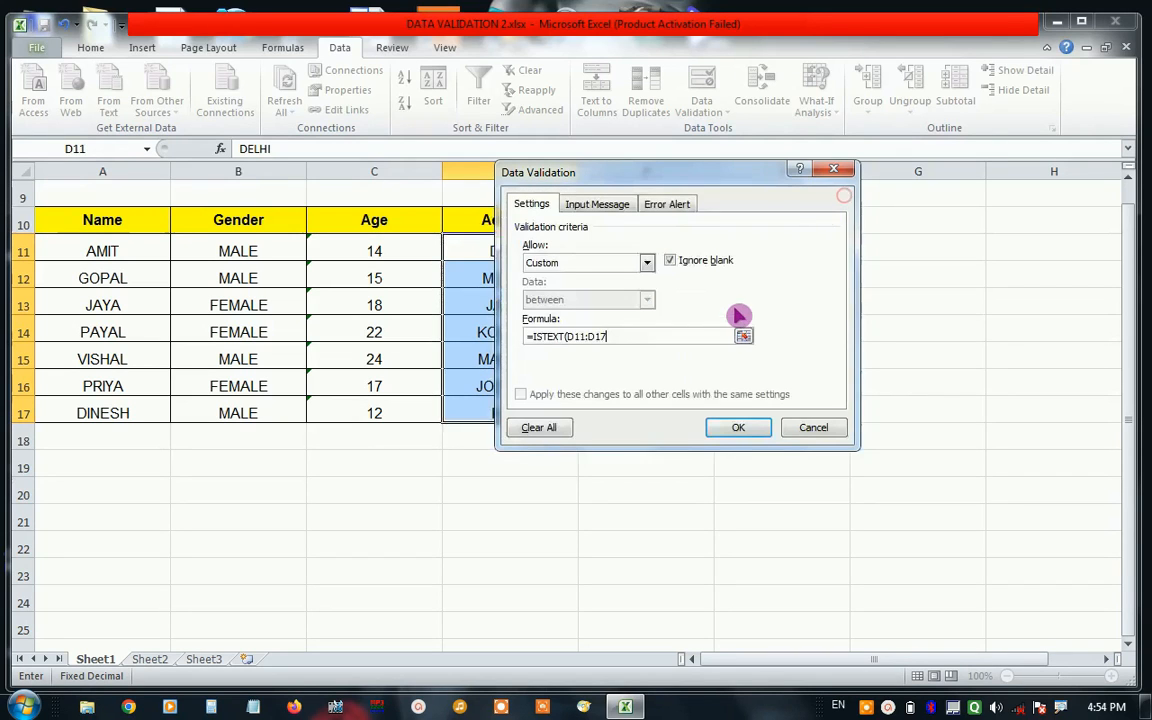
pyautogui.click(661, 335)
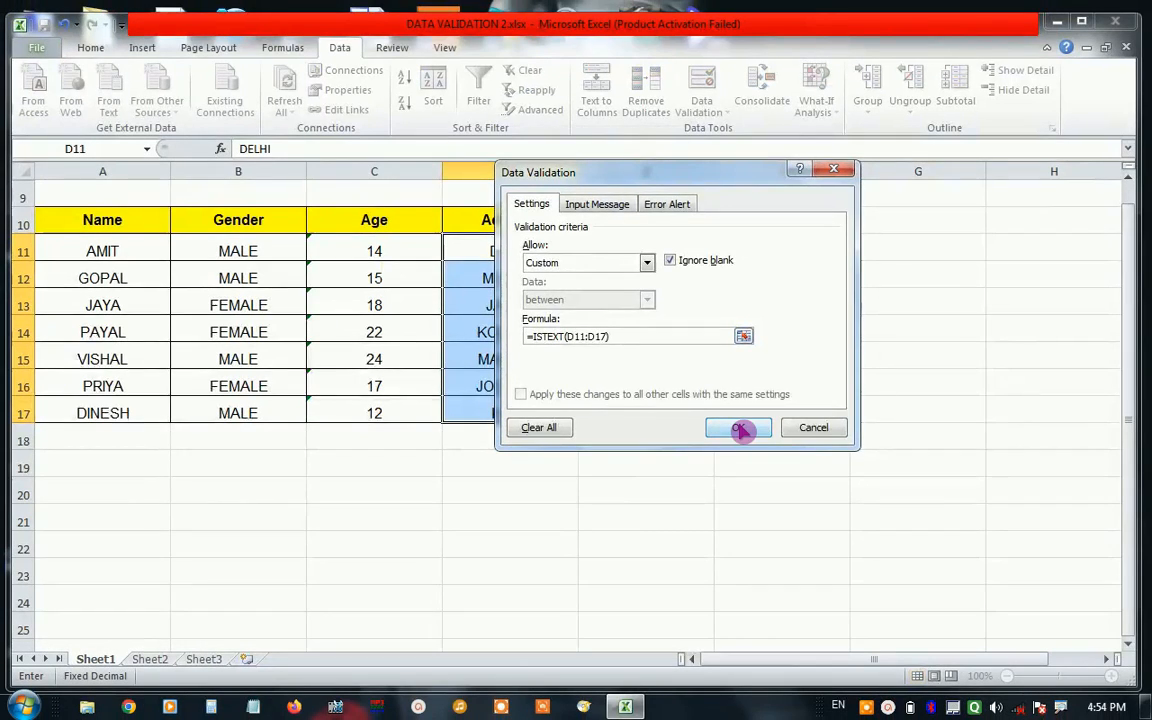
pyautogui.click(770, 478)
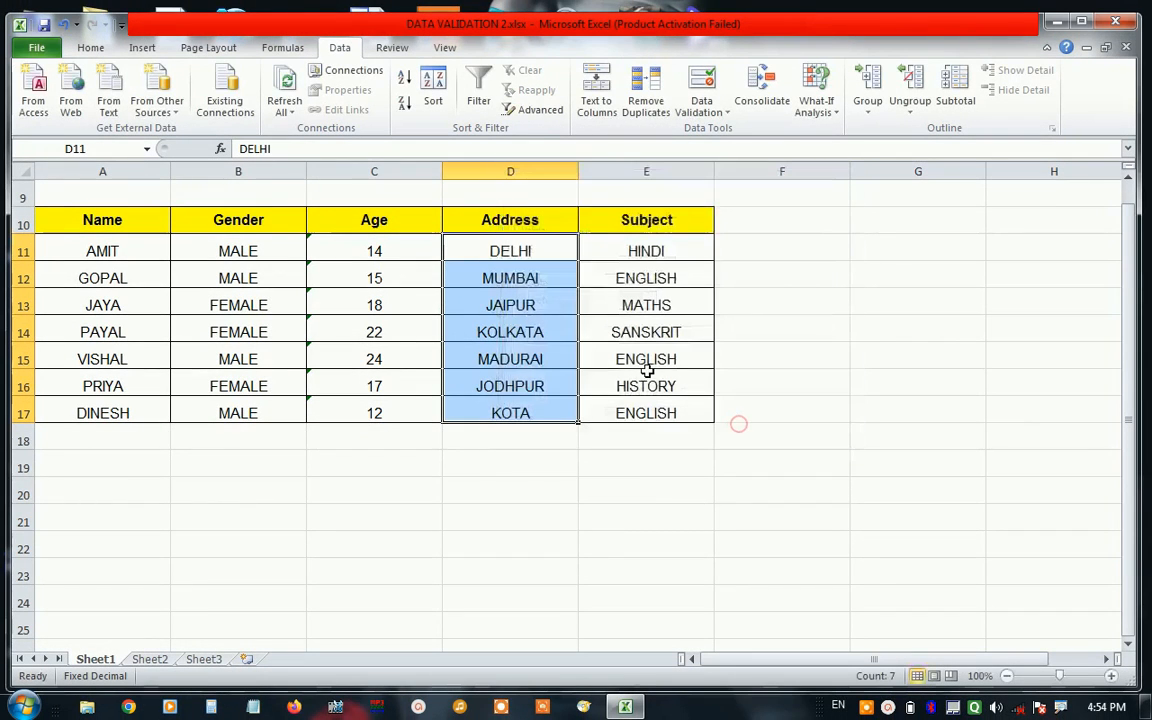
# Test the validation by trying to enter 22 in cell D13, and cancel the entry.
pyautogui.click(520, 283)
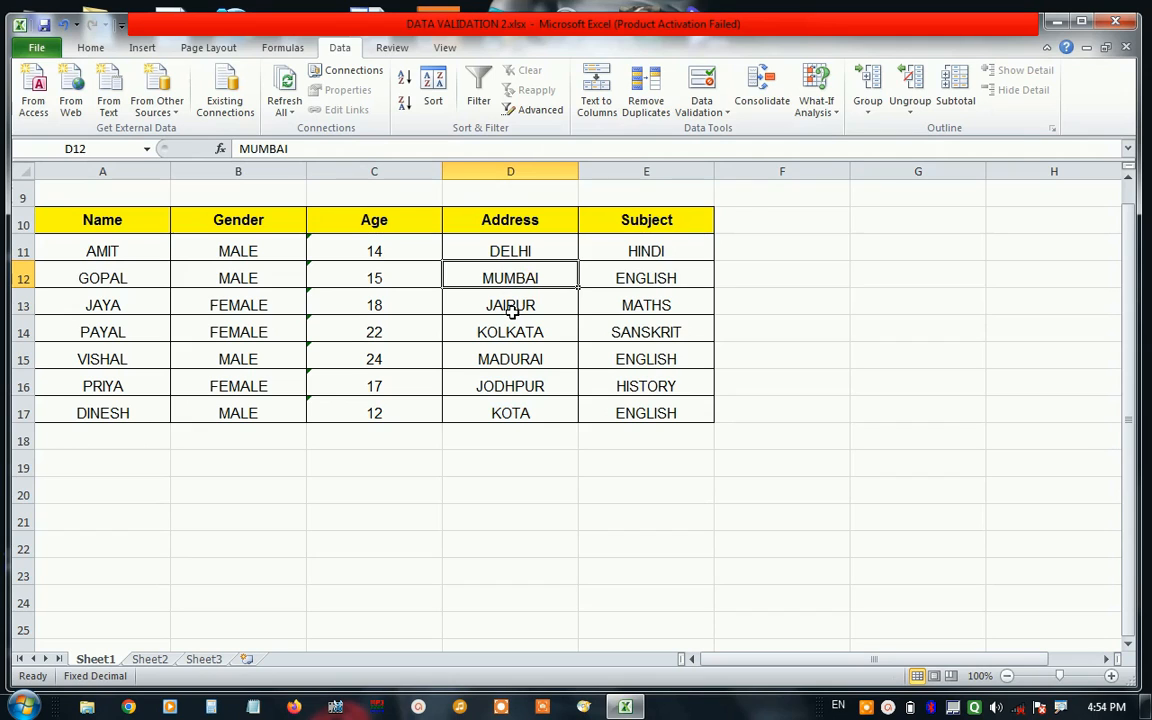
pyautogui.click(511, 309)
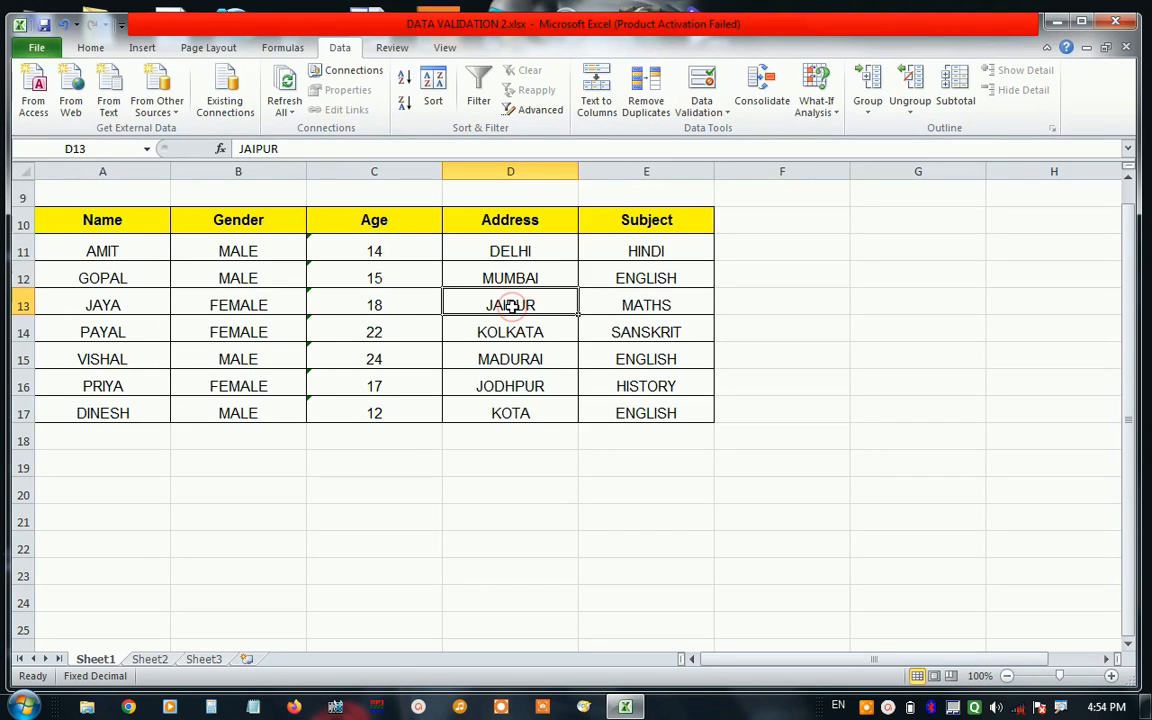
pyautogui.write('22')
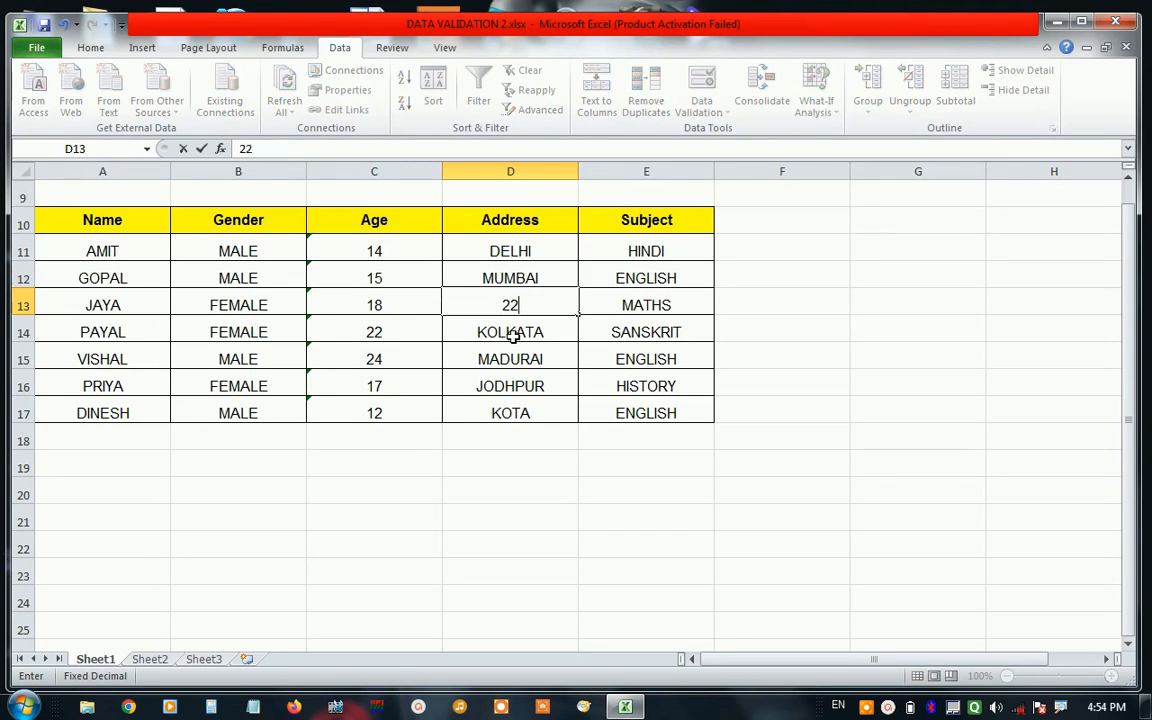
pyautogui.press('Return')
pyautogui.moveTo(545, 327); pyautogui.dragTo(728, 243)
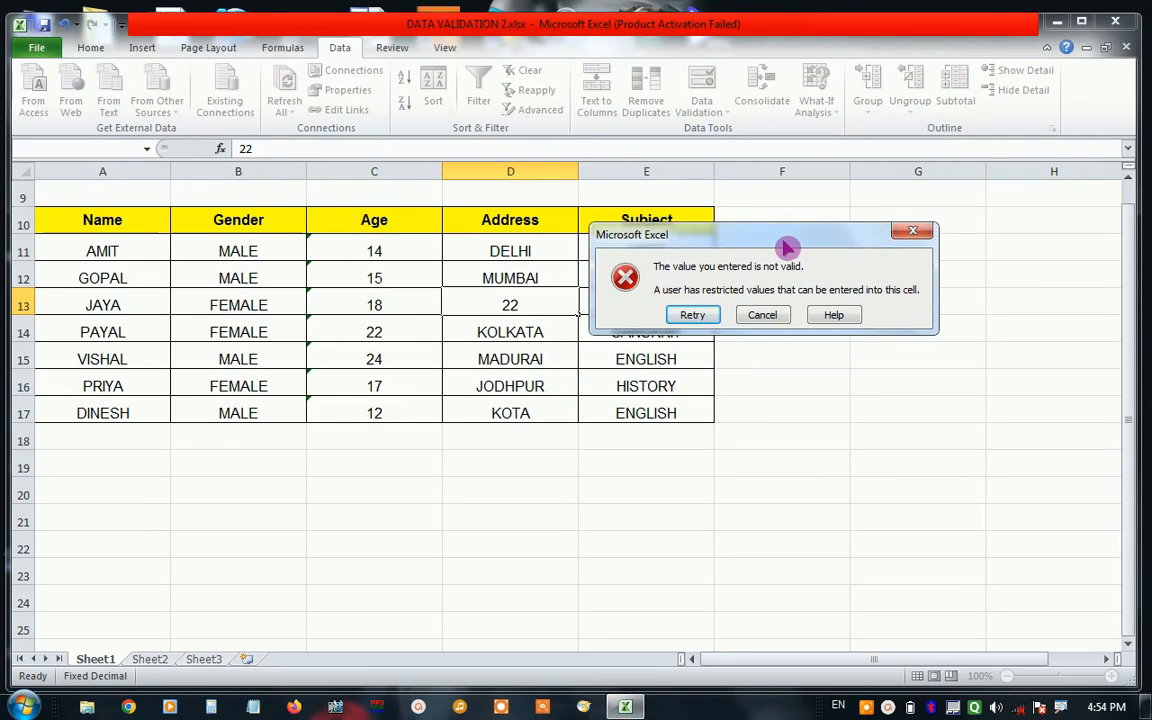
pyautogui.click(768, 317)
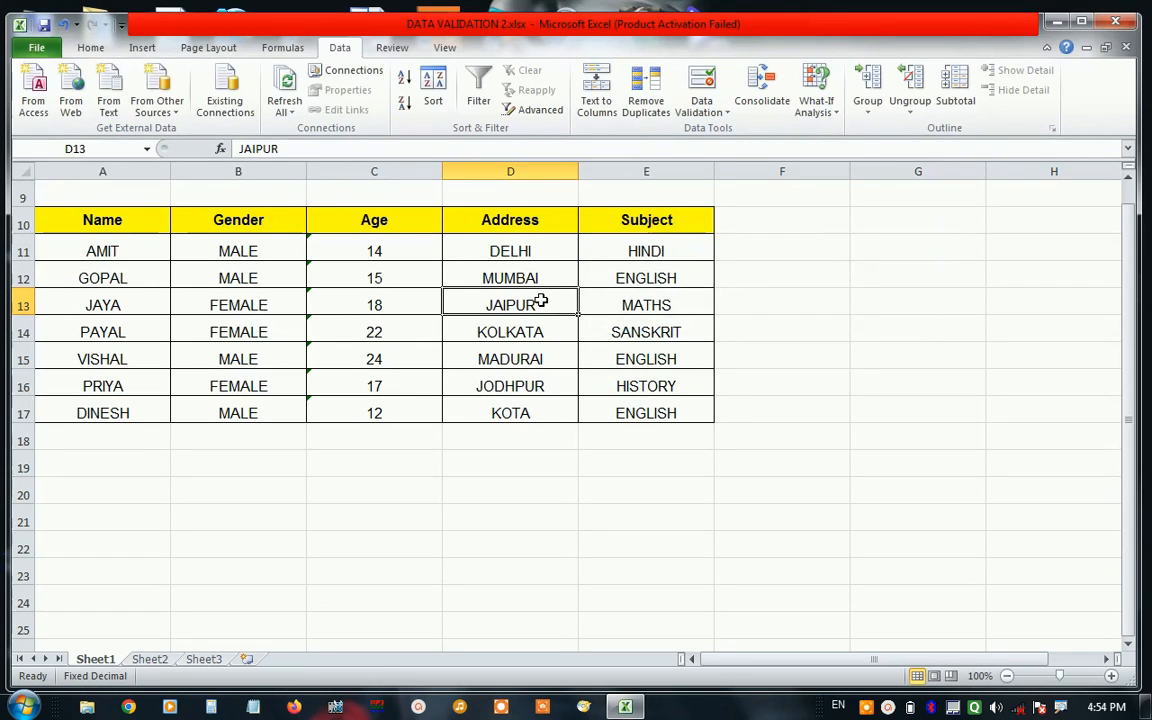
# Reopen the data validation settings for D11:D17 and title the input message "DONT DO THIS".
pyautogui.moveTo(528, 251); pyautogui.dragTo(522, 403)
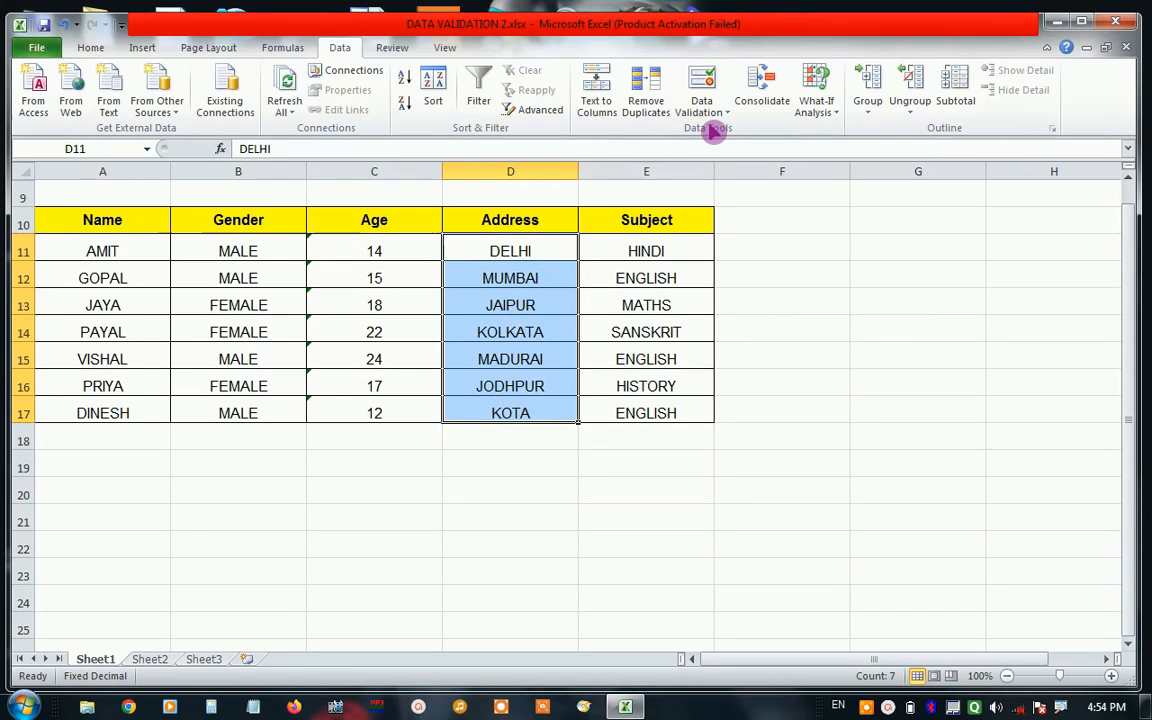
pyautogui.click(716, 114)
pyautogui.click(723, 136)
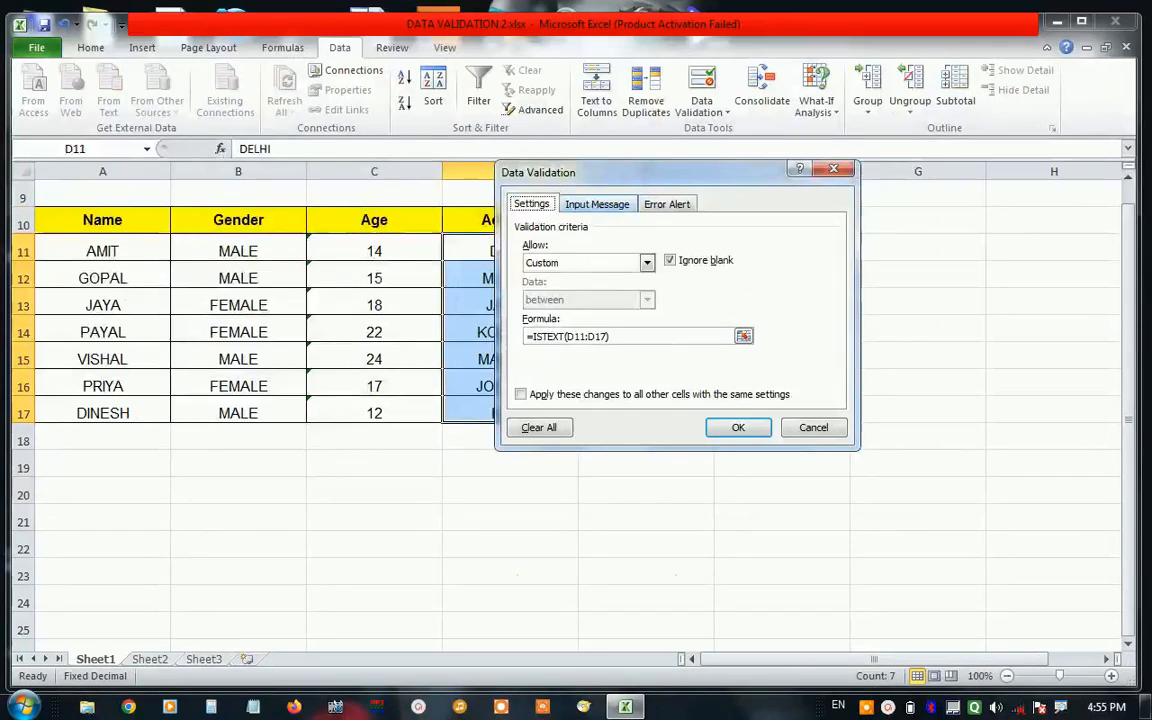
pyautogui.click(597, 203)
pyautogui.click(567, 288)
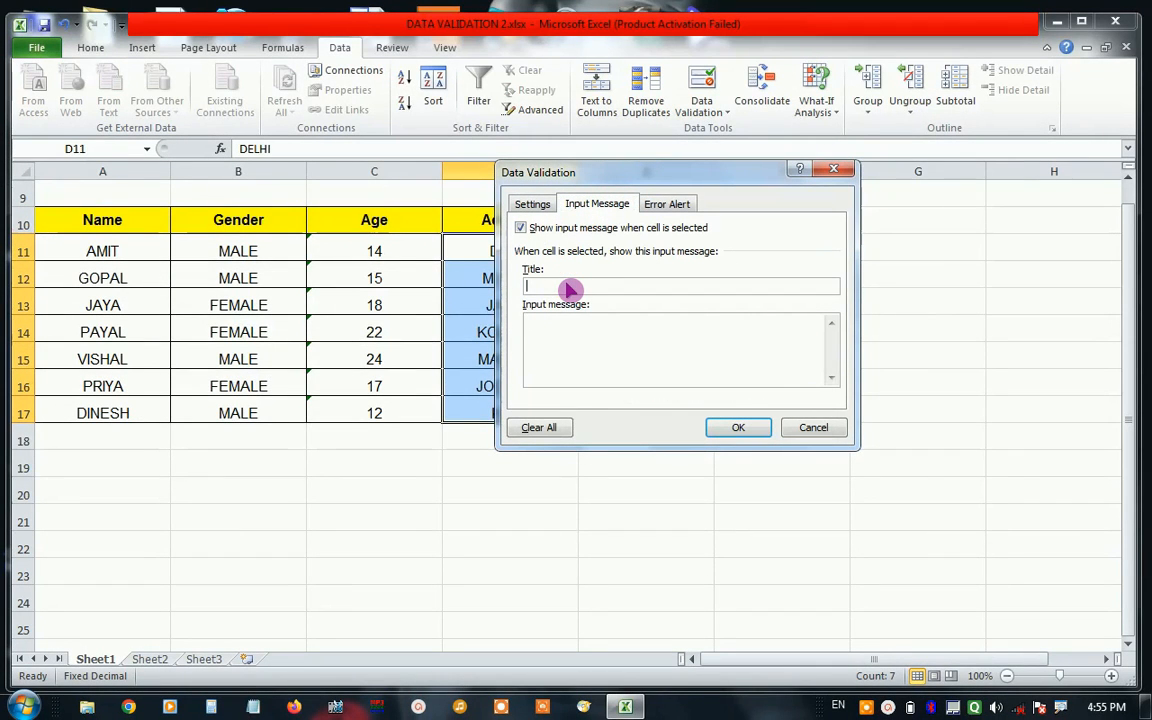
pyautogui.write('DONT DO THIS')
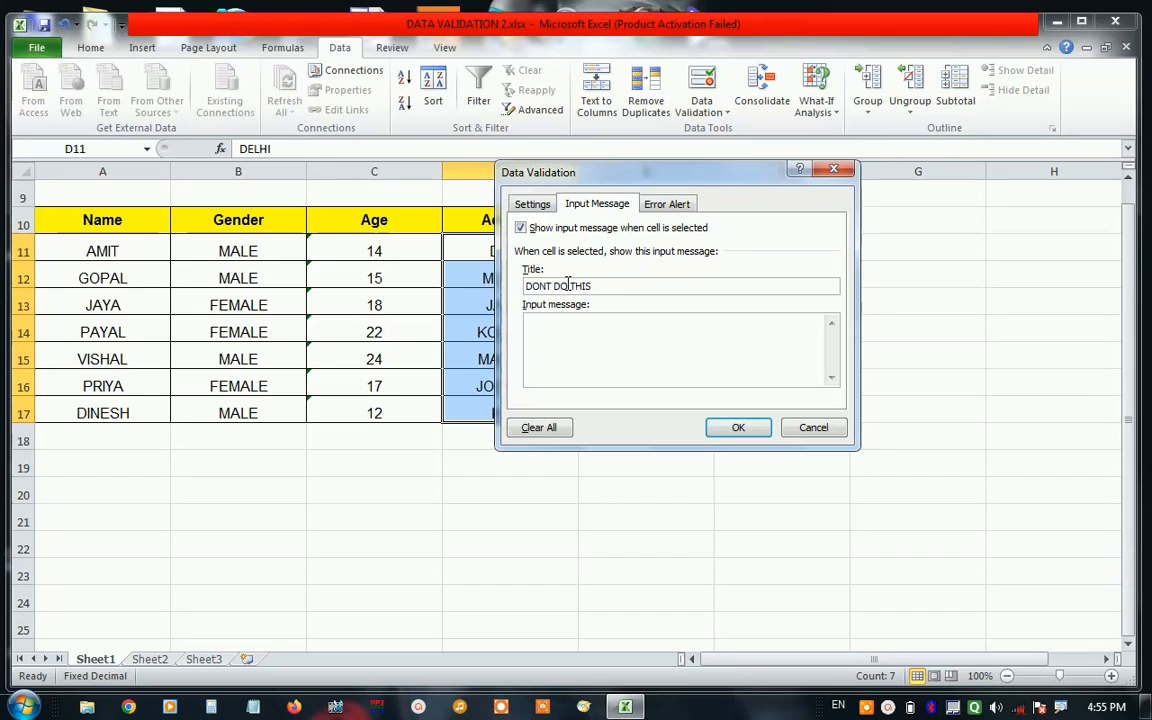
# Enter "PLASE ENTER TEXT ONLY" as the input message text for the Address cells.
pyautogui.click(572, 330)
pyautogui.write('PLAES')
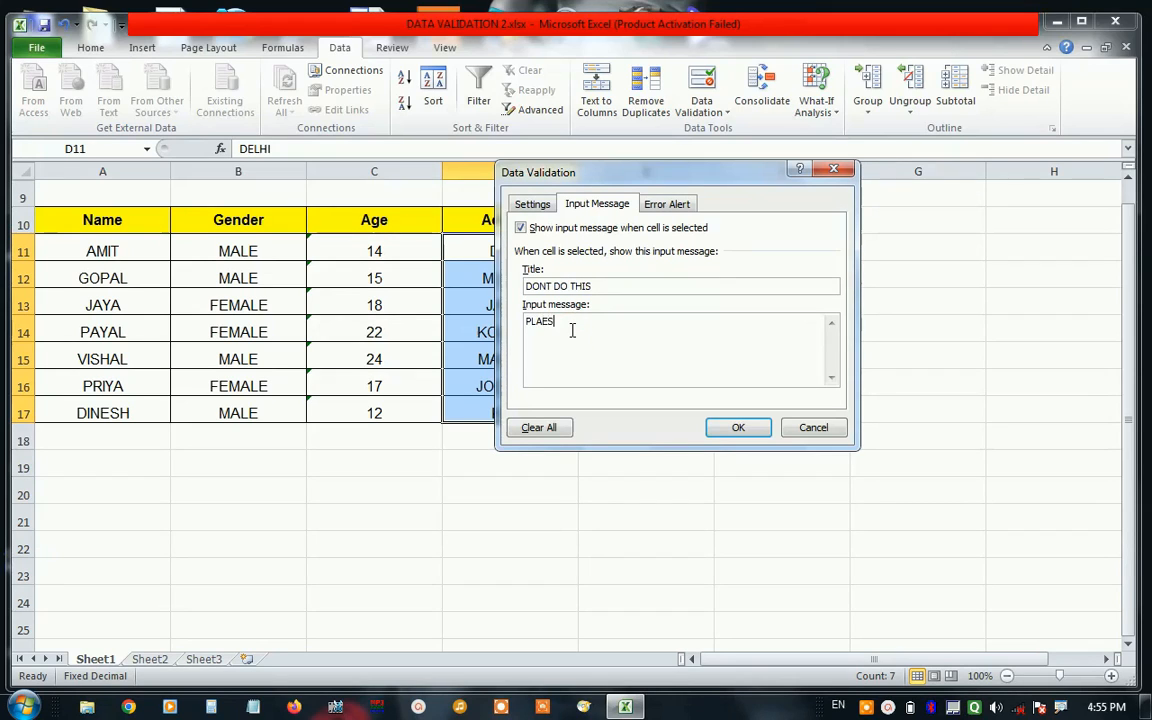
pyautogui.write('SE ENTER TEXT ONLY')
# Set the validation's error alert style to Warning.
pyautogui.moveTo(675, 183); pyautogui.dragTo(782, 194)
pyautogui.click(772, 215)
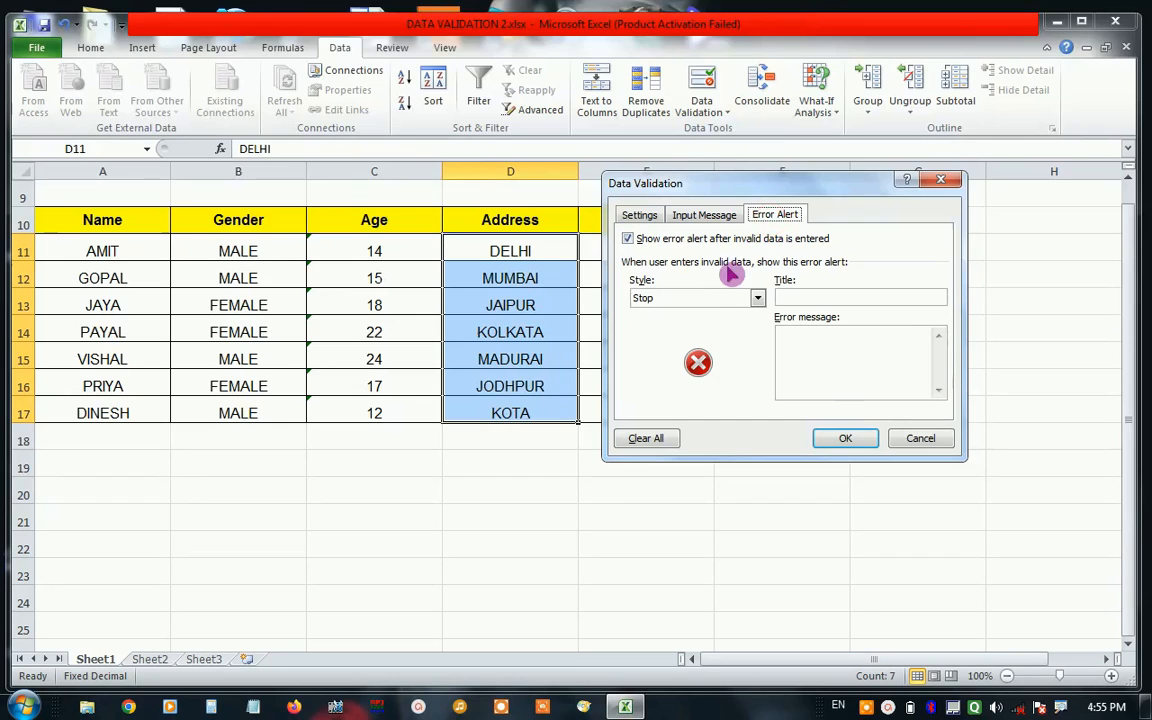
pyautogui.click(686, 300)
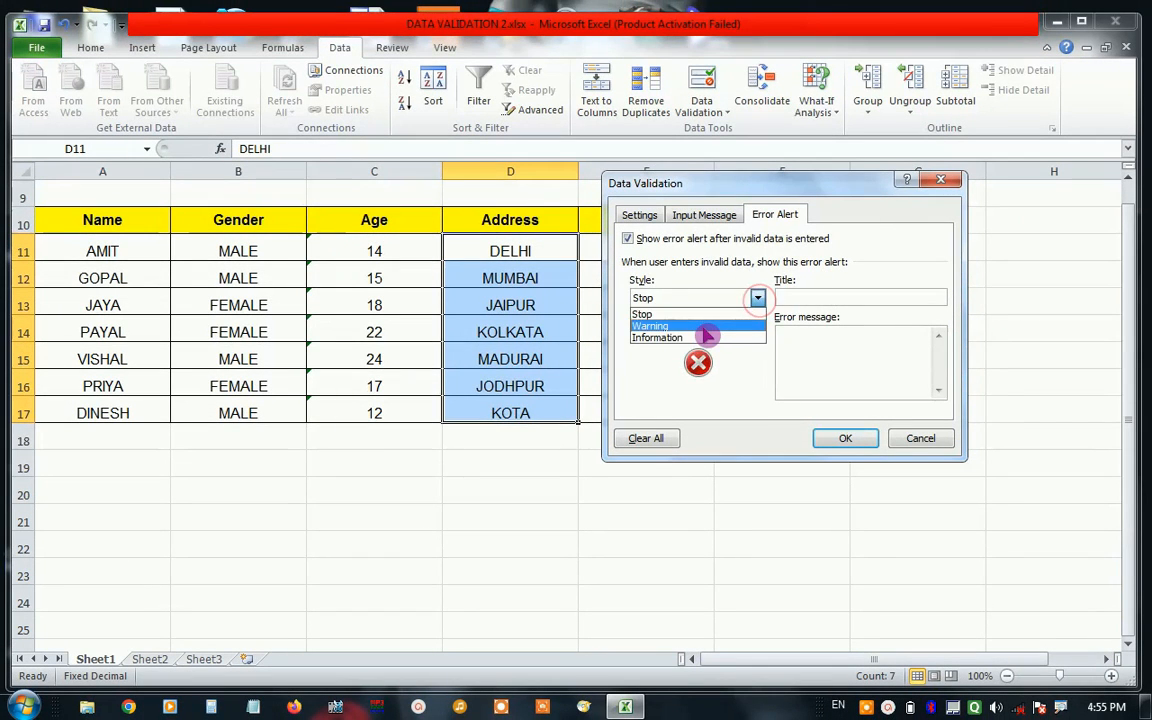
pyautogui.click(698, 326)
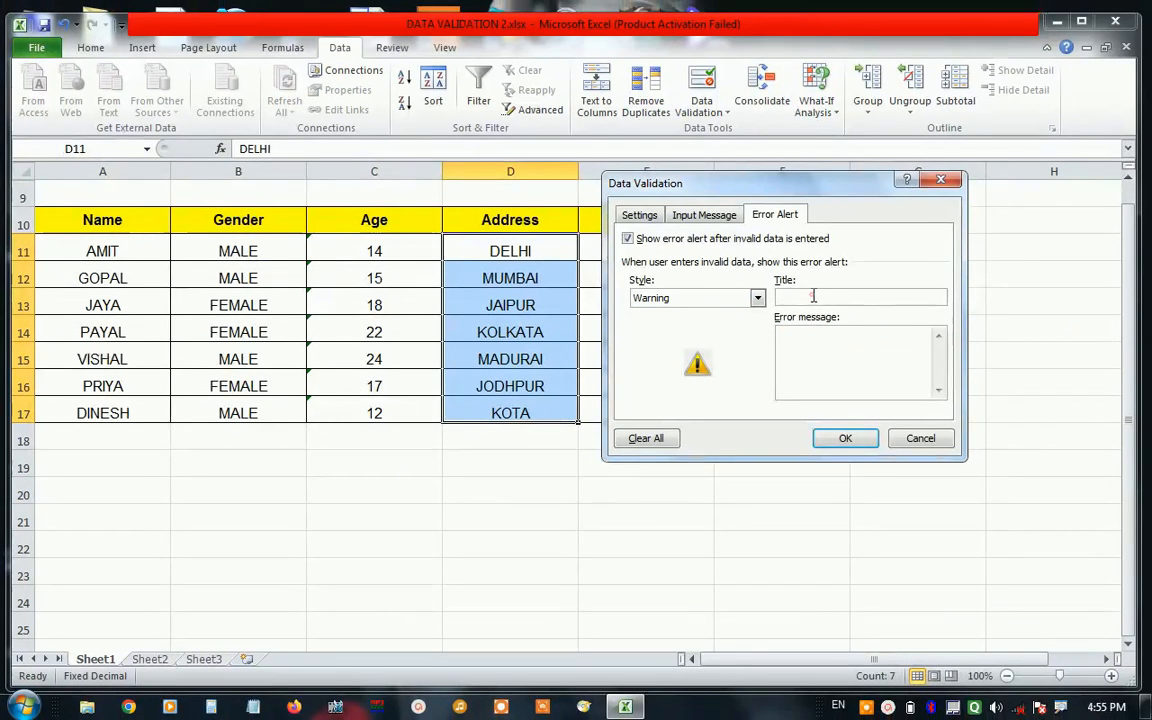
# Title the error alert "CORRECT THE VALUE".
pyautogui.click(751, 288)
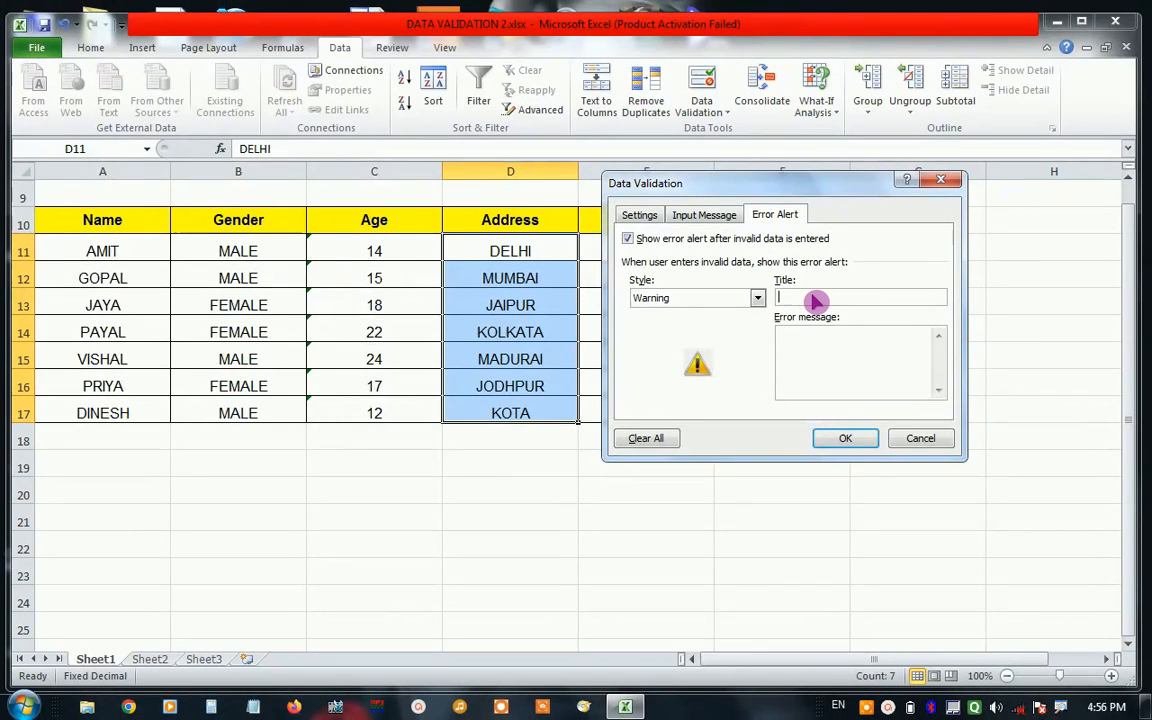
pyautogui.write('p')
pyautogui.press('BackSpace')
pyautogui.press('BackSpace')
pyautogui.write('PLEA')
pyautogui.press('BackSpace')
pyautogui.press('BackSpace')
pyautogui.press('BackSpace')
pyautogui.press('BackSpace')
pyautogui.write('CORRECT')
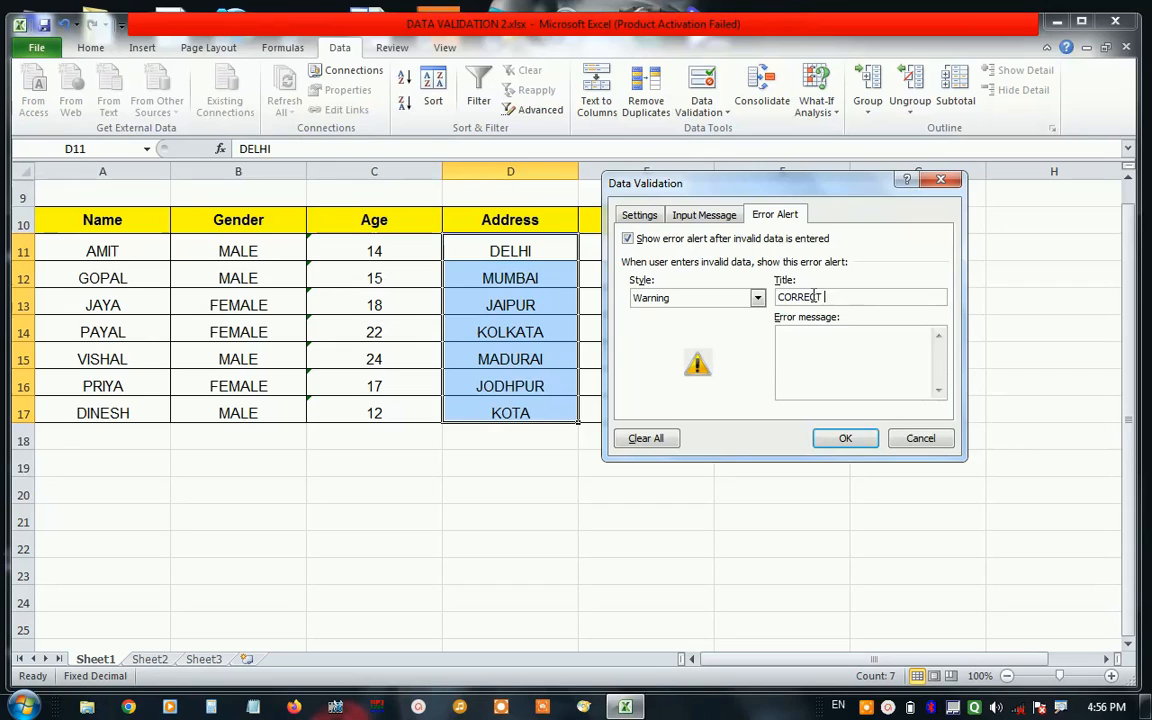
pyautogui.write(' TJE')
pyautogui.write('HE ')
pyautogui.write('VALUE')
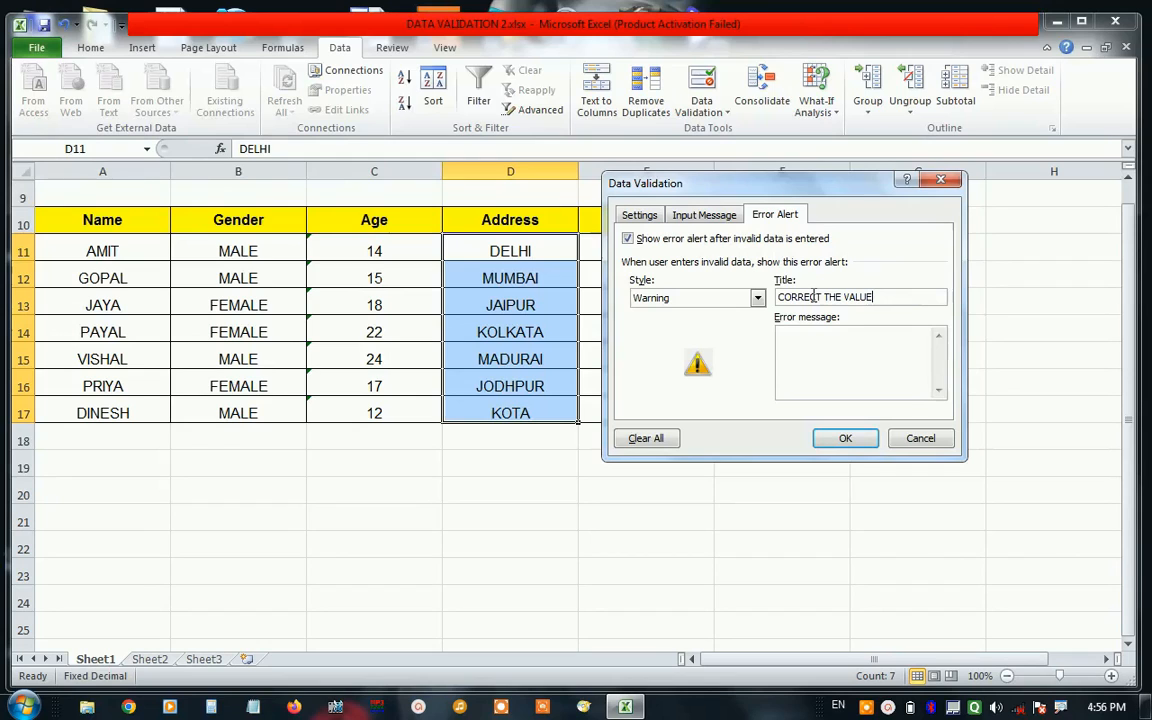
# Enter "PLEASE CHECK THE VALUE" as the error message and apply the validation settings.
pyautogui.click(845, 366)
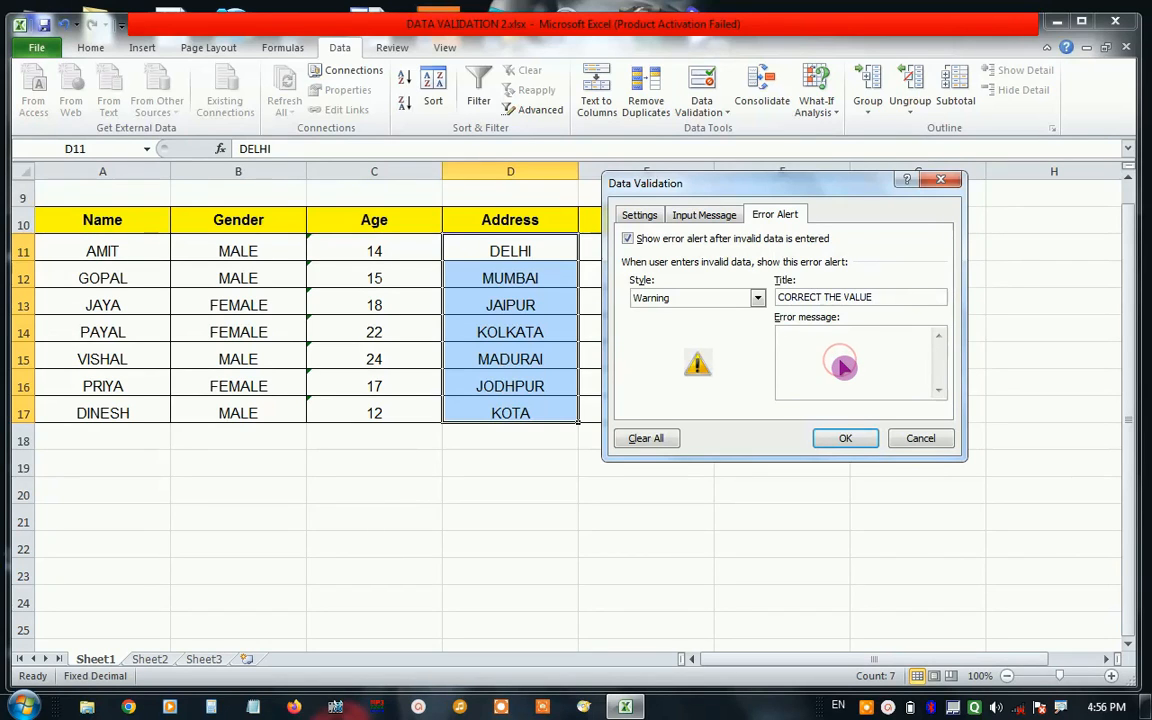
pyautogui.write('pLEA')
pyautogui.press('BackSpace')
pyautogui.press('BackSpace')
pyautogui.press('BackSpace')
pyautogui.write('CHECK THE VALUE')
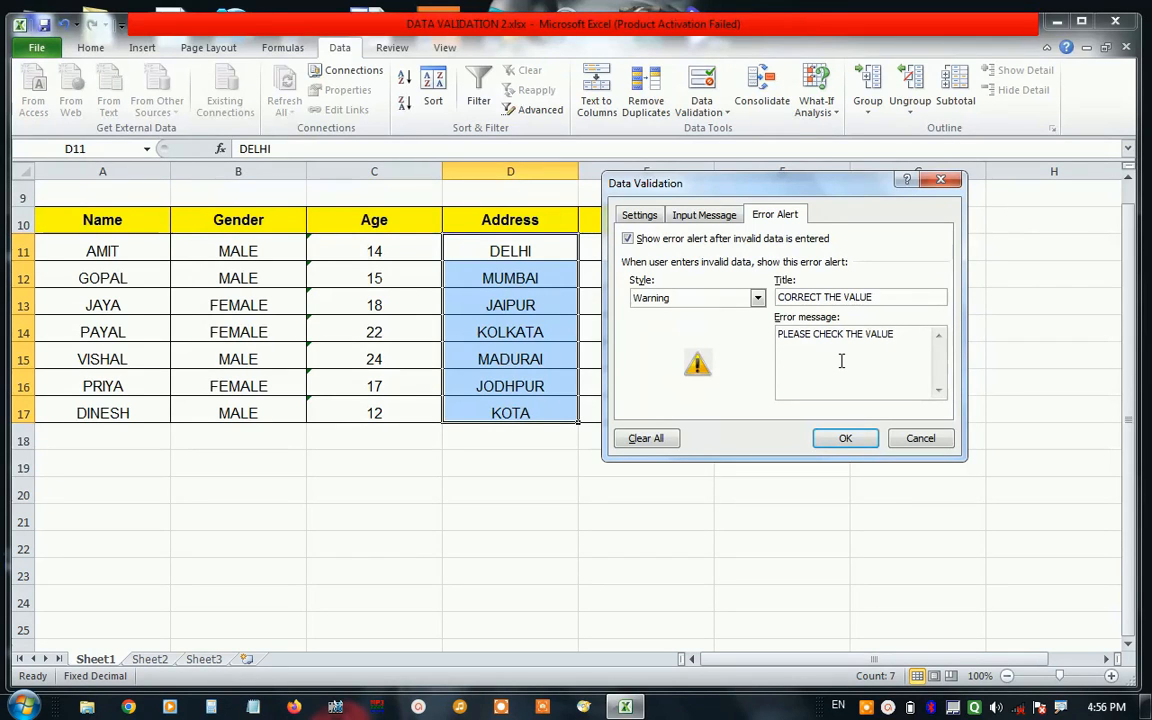
pyautogui.click(845, 440)
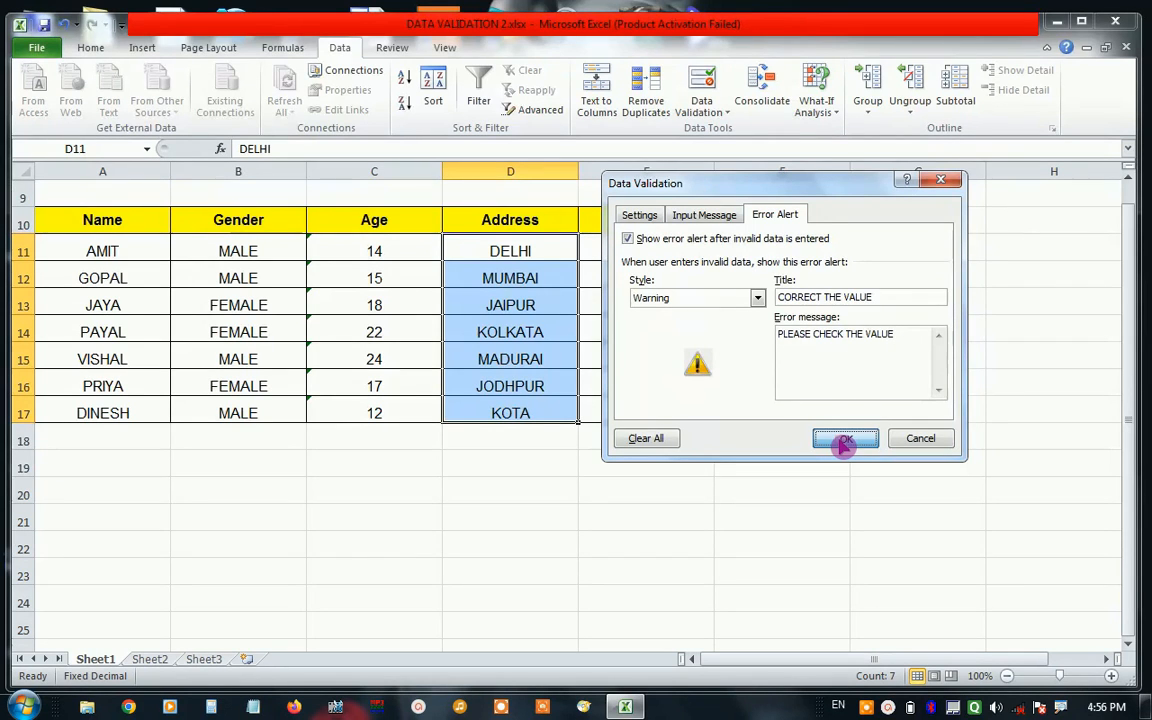
# Test the Address validation by trying to enter 22 in cell D14, and cancel the entry at the alert.
pyautogui.click(507, 327)
pyautogui.write('22')
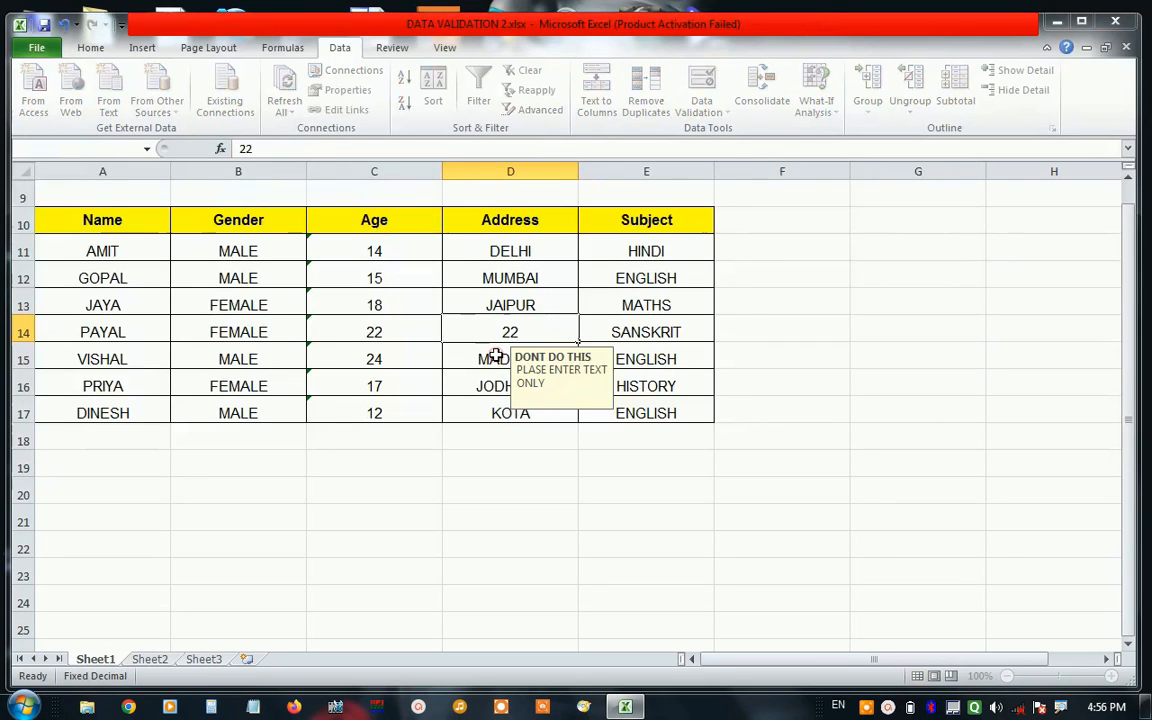
pyautogui.press('Return')
pyautogui.moveTo(540, 325); pyautogui.dragTo(815, 239)
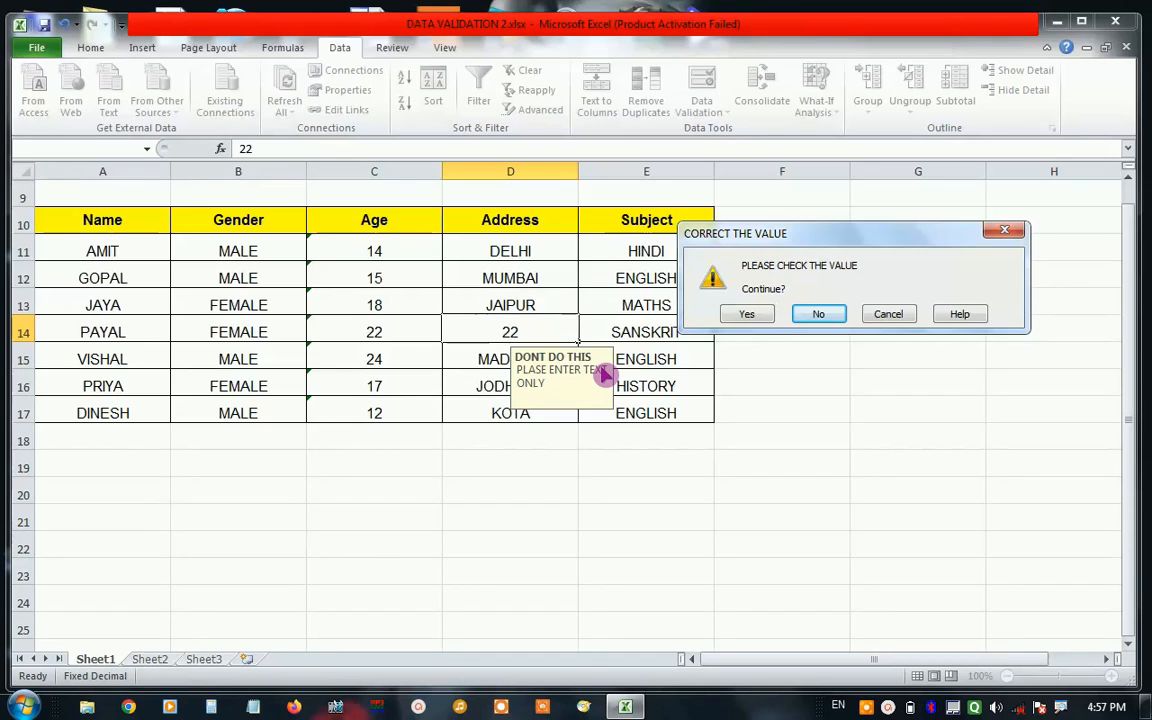
pyautogui.click(884, 318)
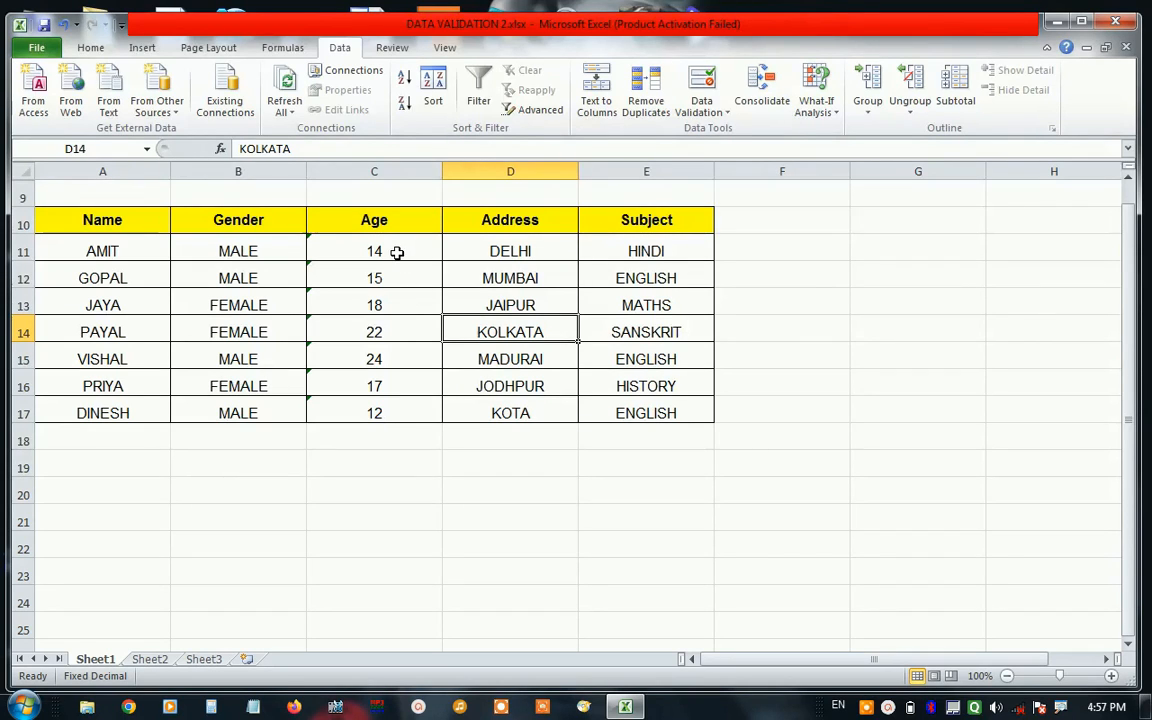
# Restrict the Age cells C11:C13 to whole numbers between 18 and 25 with data validation.
pyautogui.moveTo(397, 253); pyautogui.dragTo(376, 418)
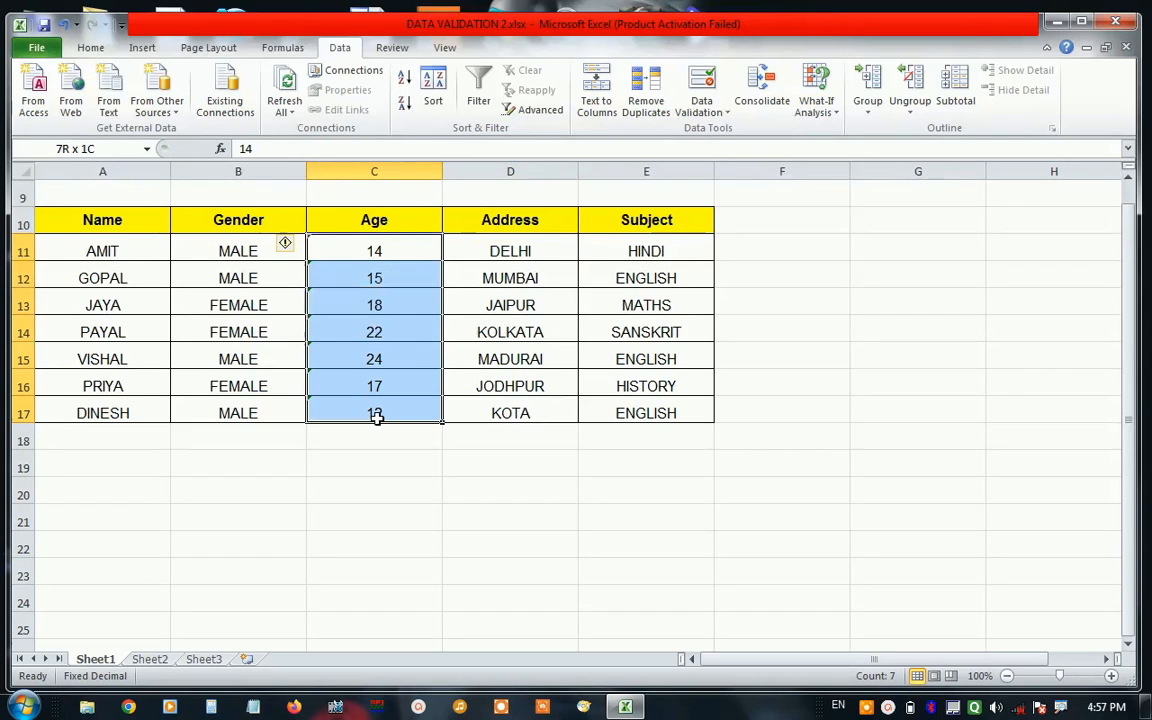
pyautogui.click(405, 252)
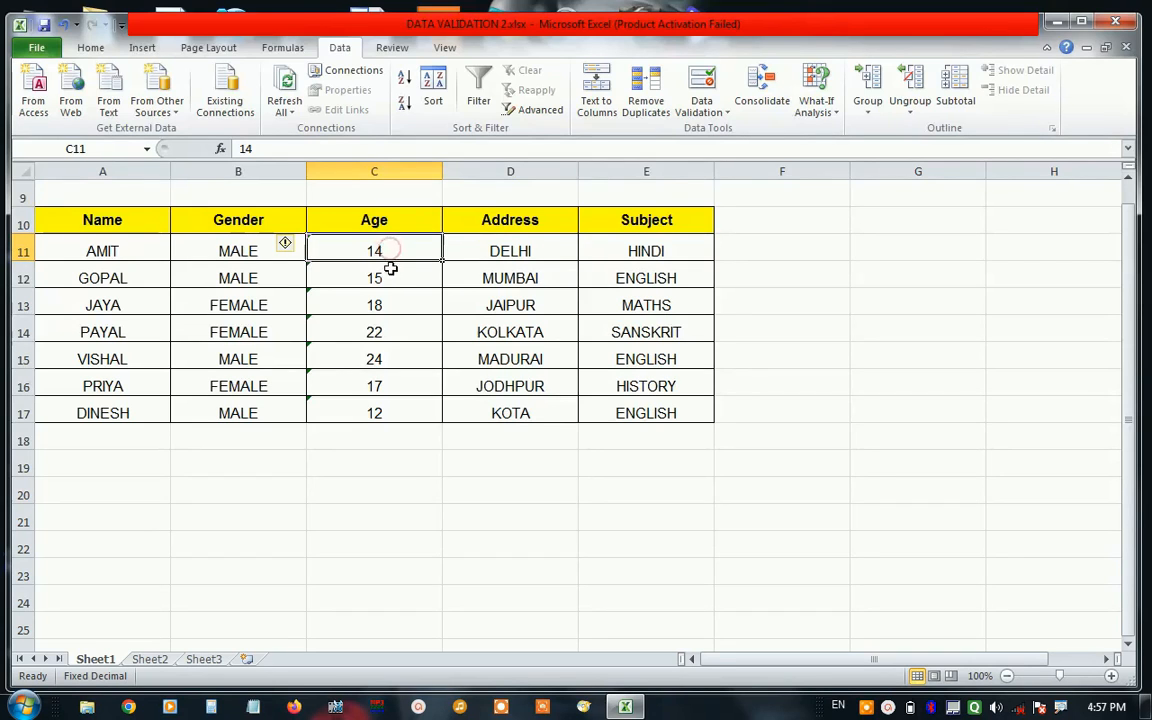
pyautogui.moveTo(406, 252); pyautogui.dragTo(401, 306)
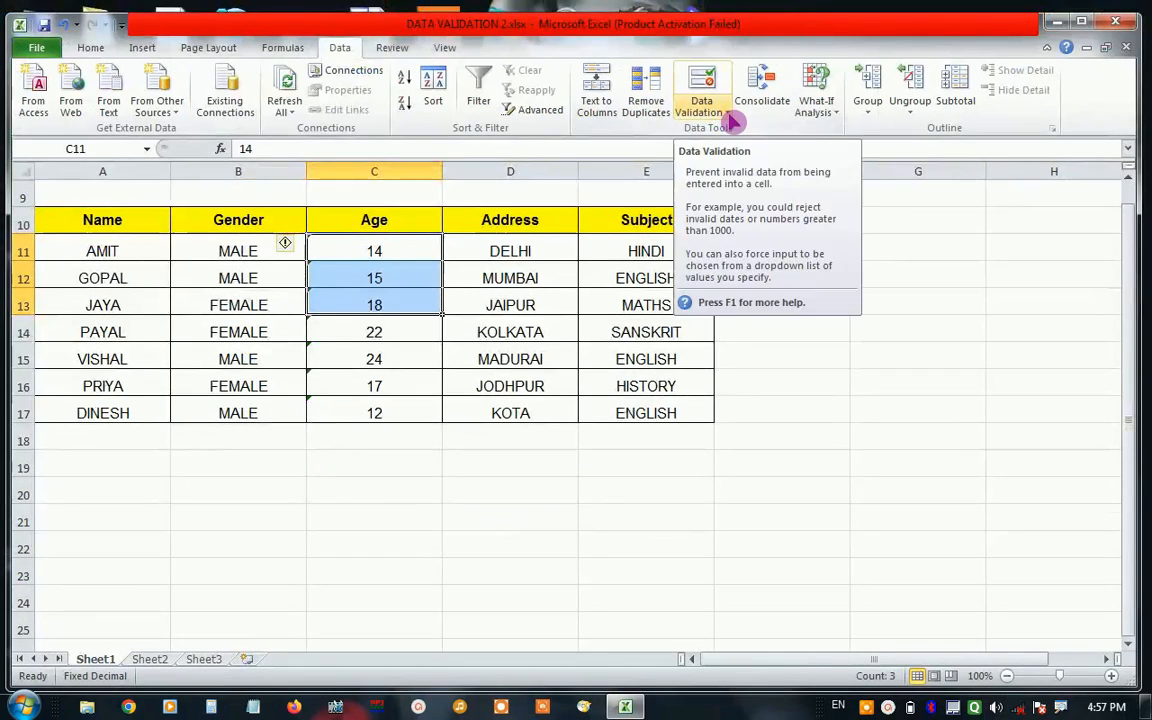
pyautogui.click(718, 111)
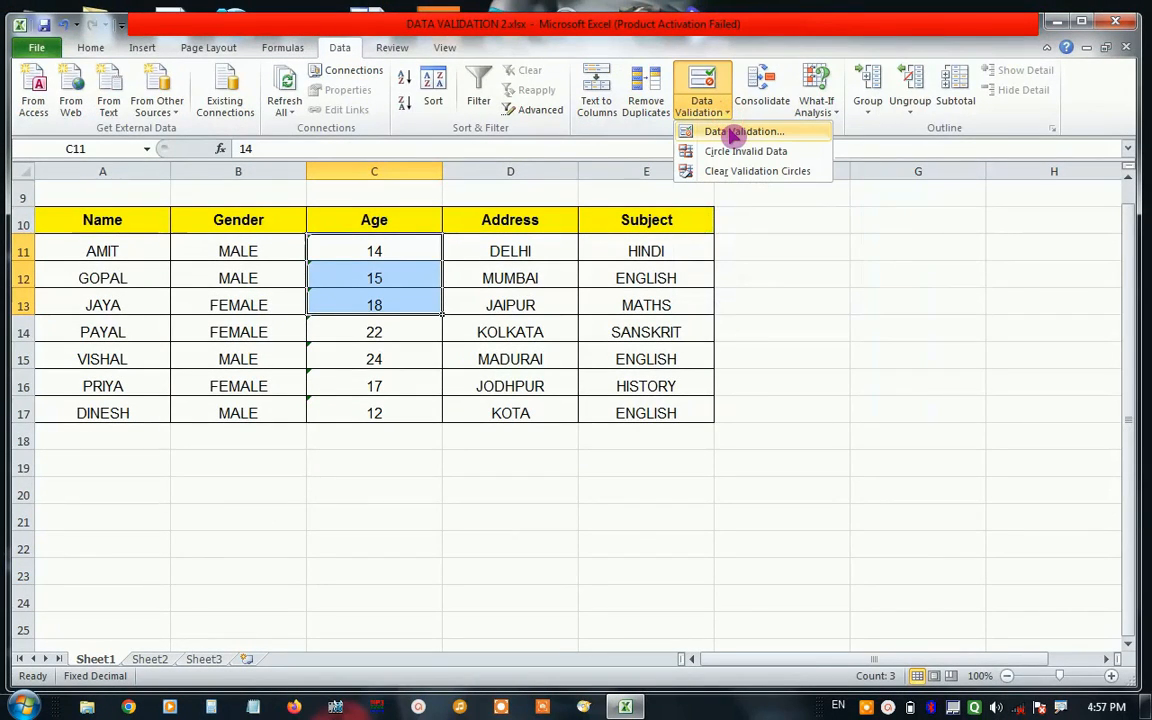
pyautogui.click(733, 133)
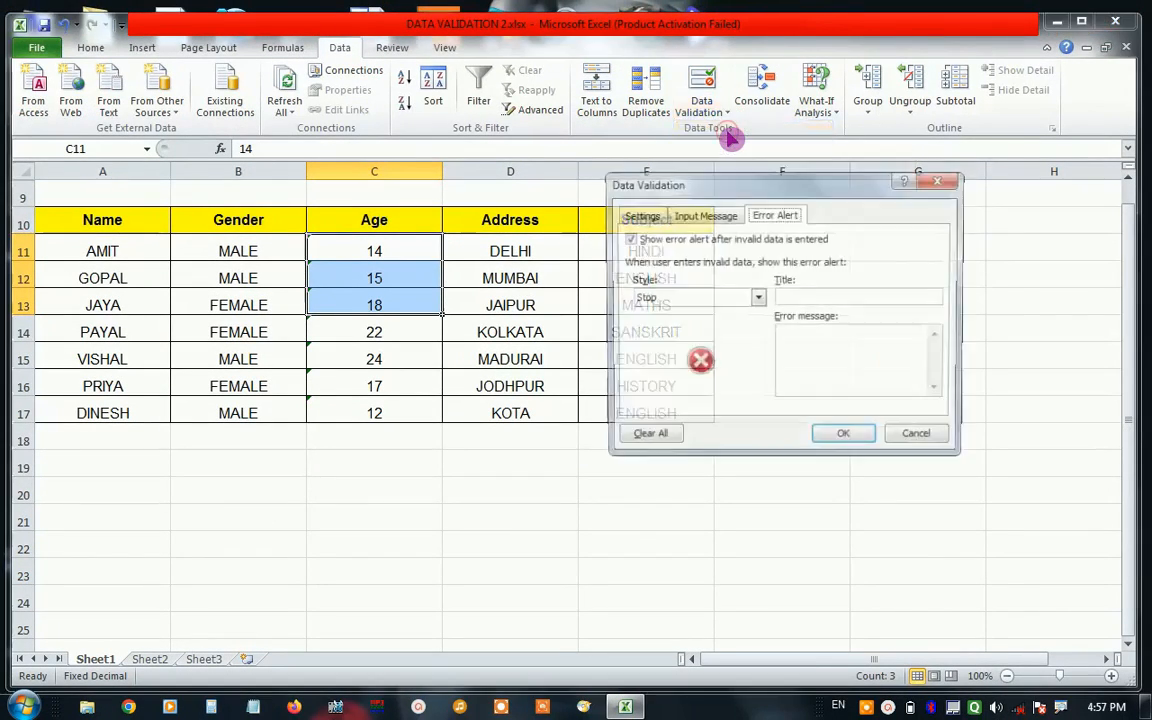
pyautogui.click(640, 214)
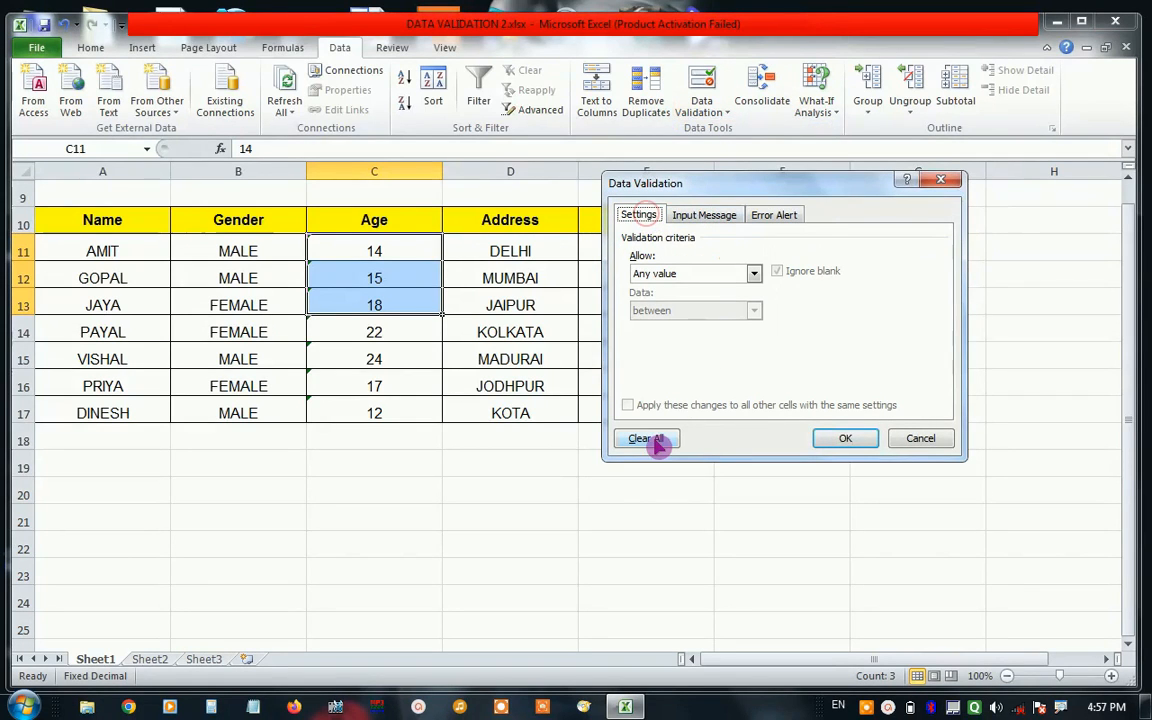
pyautogui.click(680, 274)
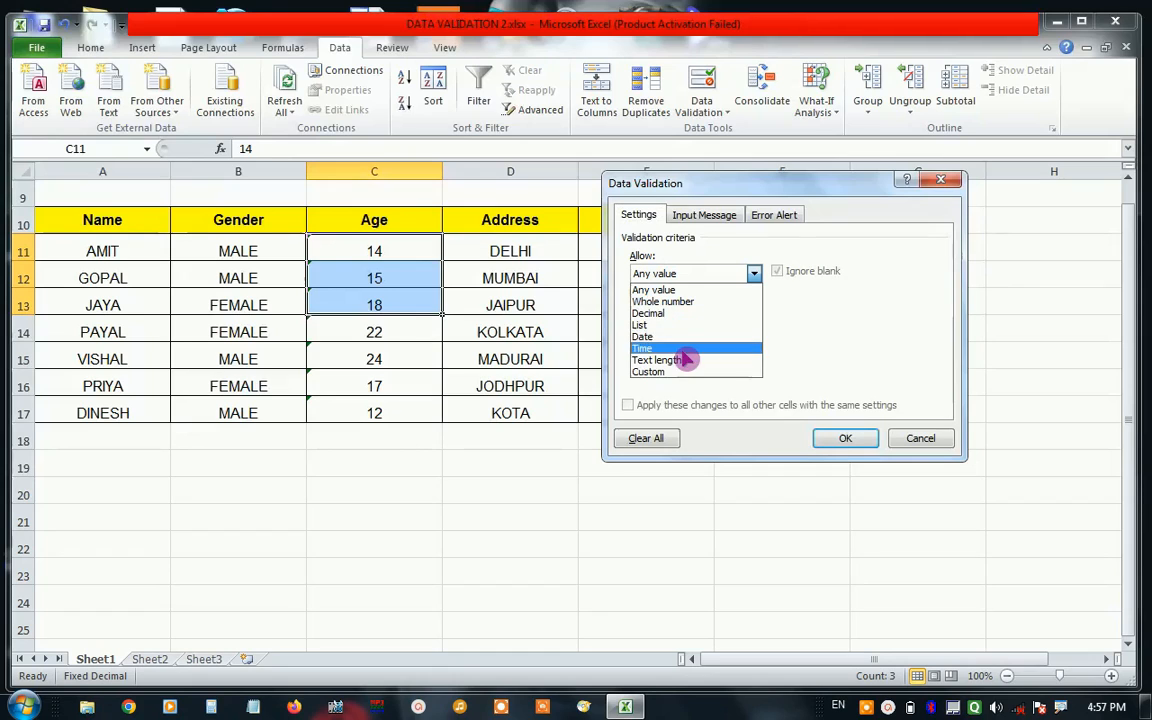
pyautogui.click(672, 302)
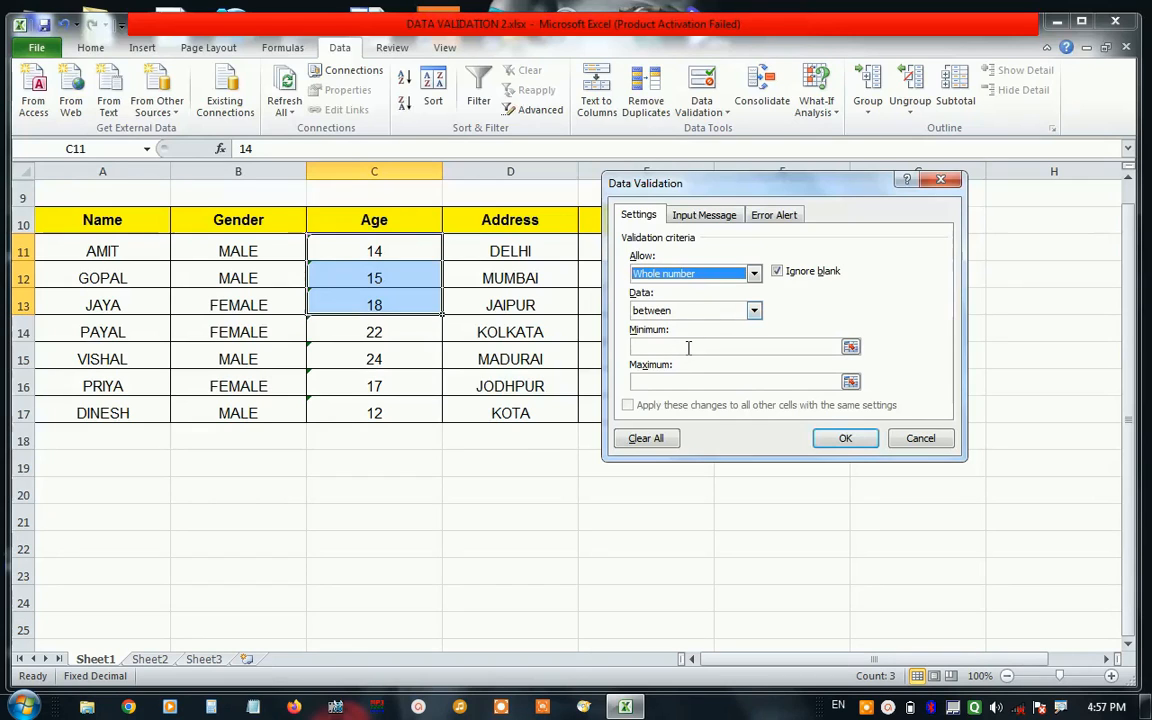
pyautogui.click(686, 344)
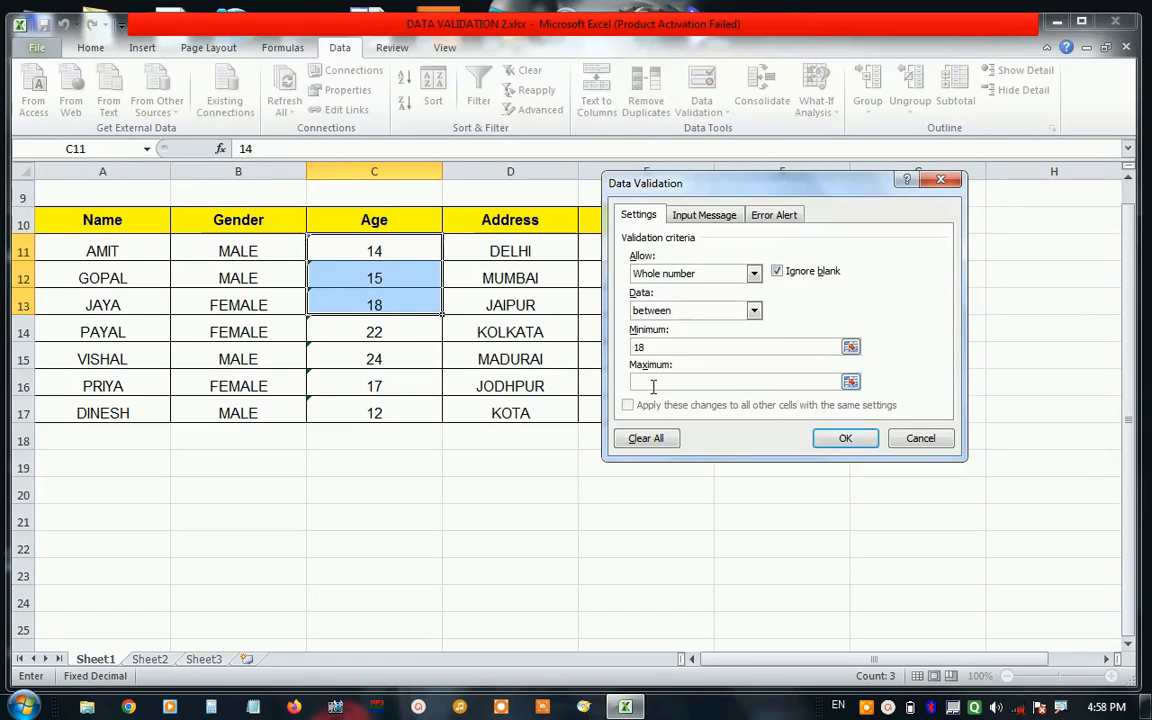
pyautogui.write('5')
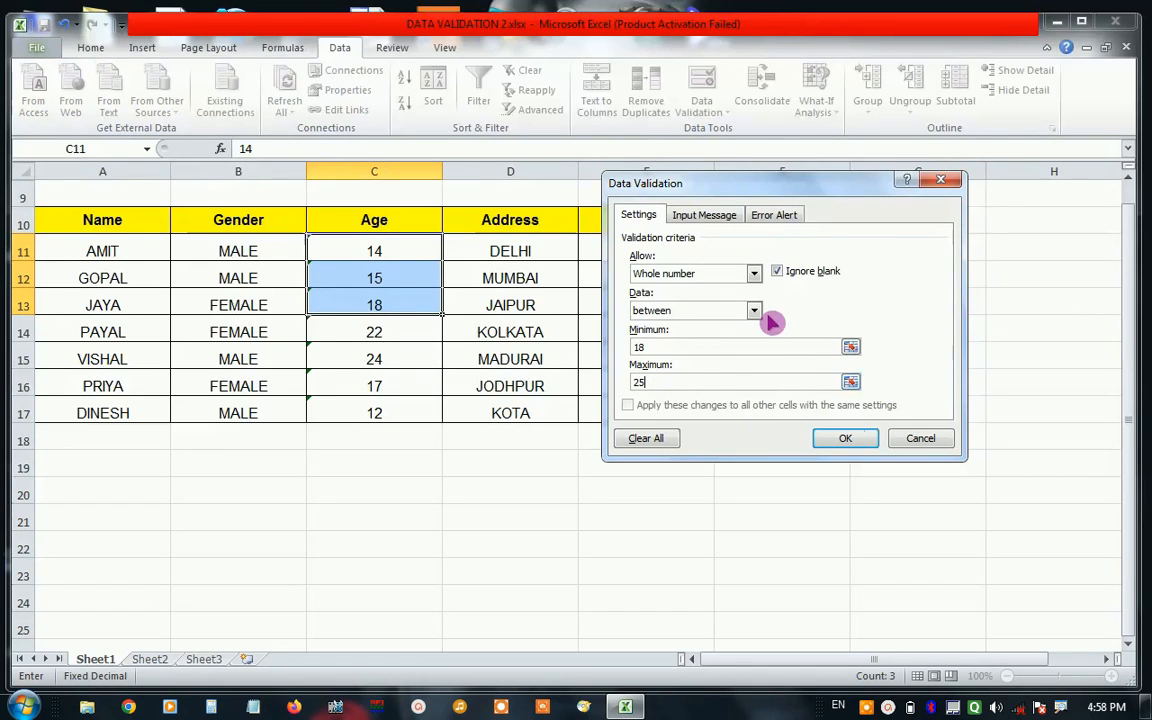
# Title the input message for the selected Age cells "WARNING".
pyautogui.click(720, 218)
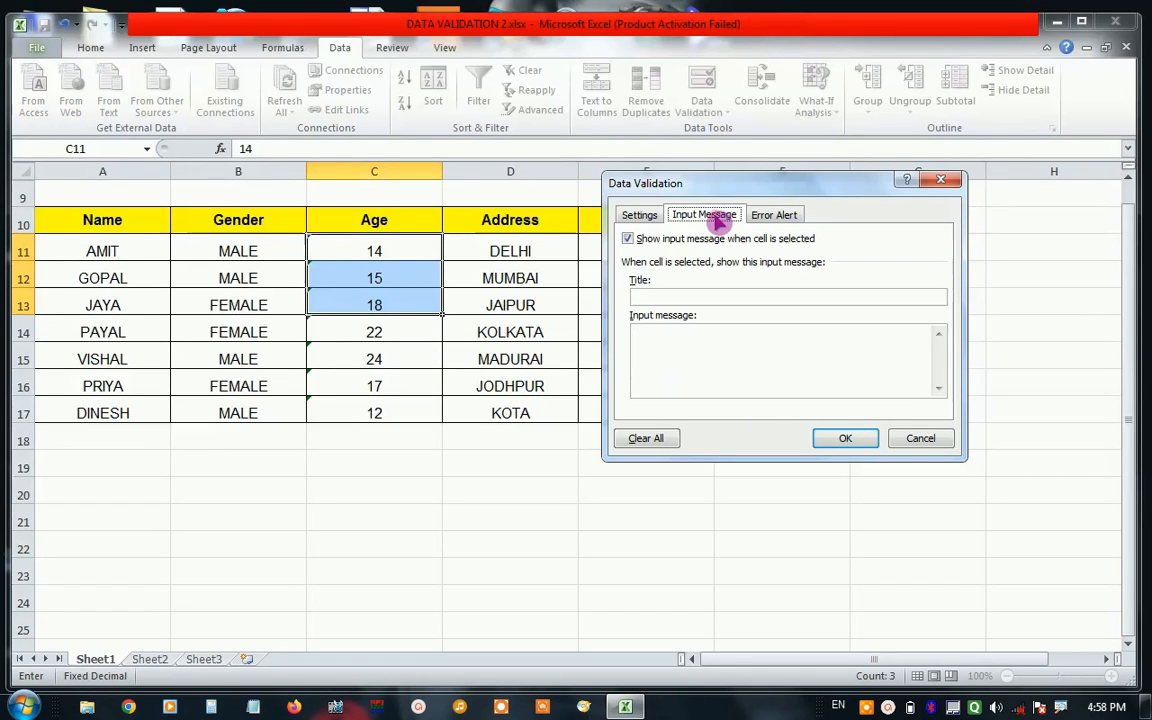
pyautogui.click(689, 295)
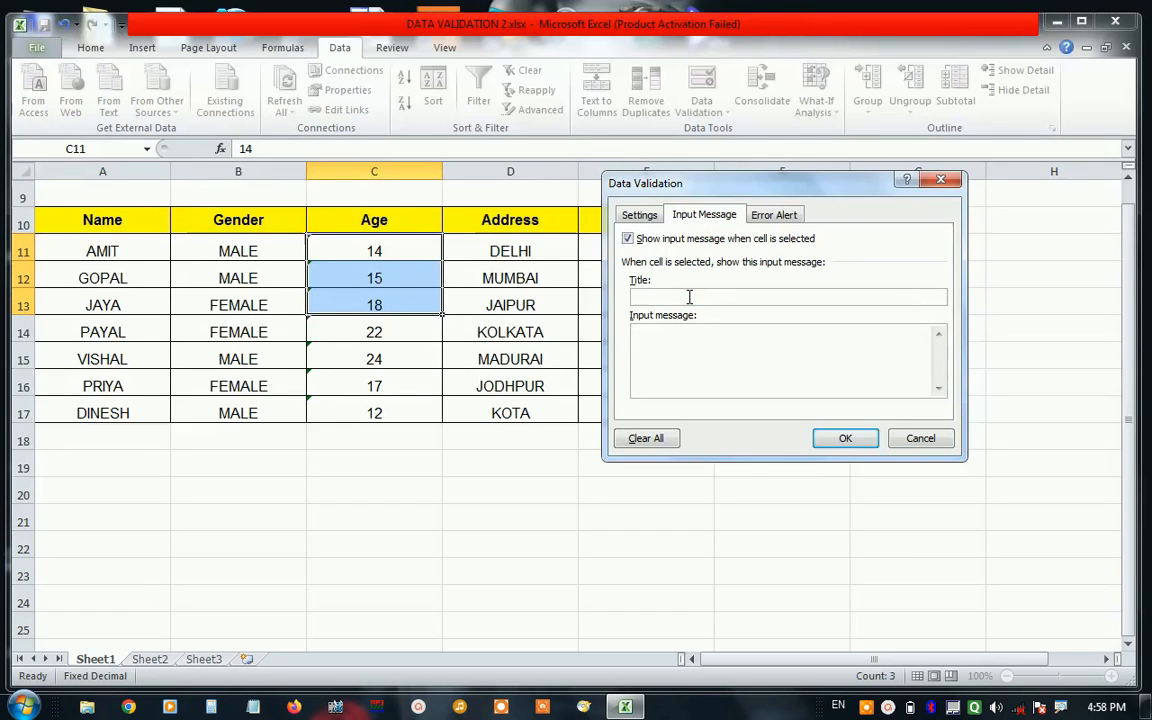
pyautogui.press('BackSpace')
pyautogui.write('WARNING')
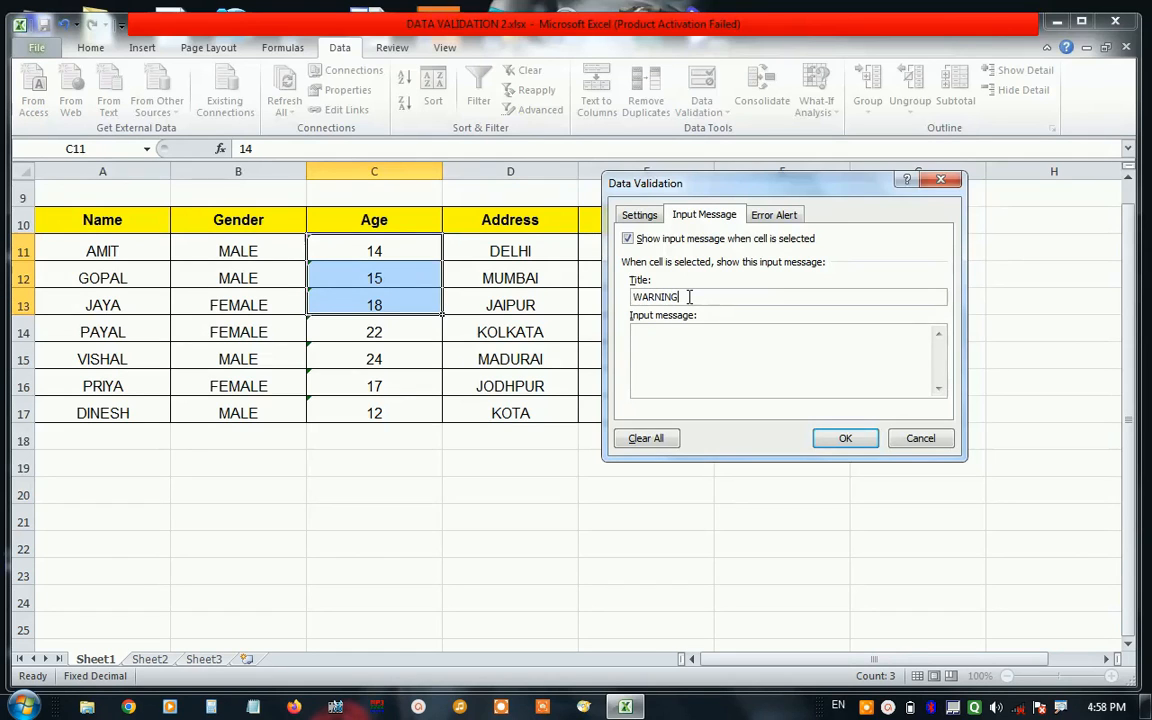
# Enter "PLEASE ENTER BETWEEN 18 TO 25" as the input message text for the Age cells.
pyautogui.click(671, 343)
pyautogui.write('PL')
pyautogui.write('EAEW')
pyautogui.press('BackSpace')
pyautogui.press('BackSpace')
pyautogui.write('SE ENTER')
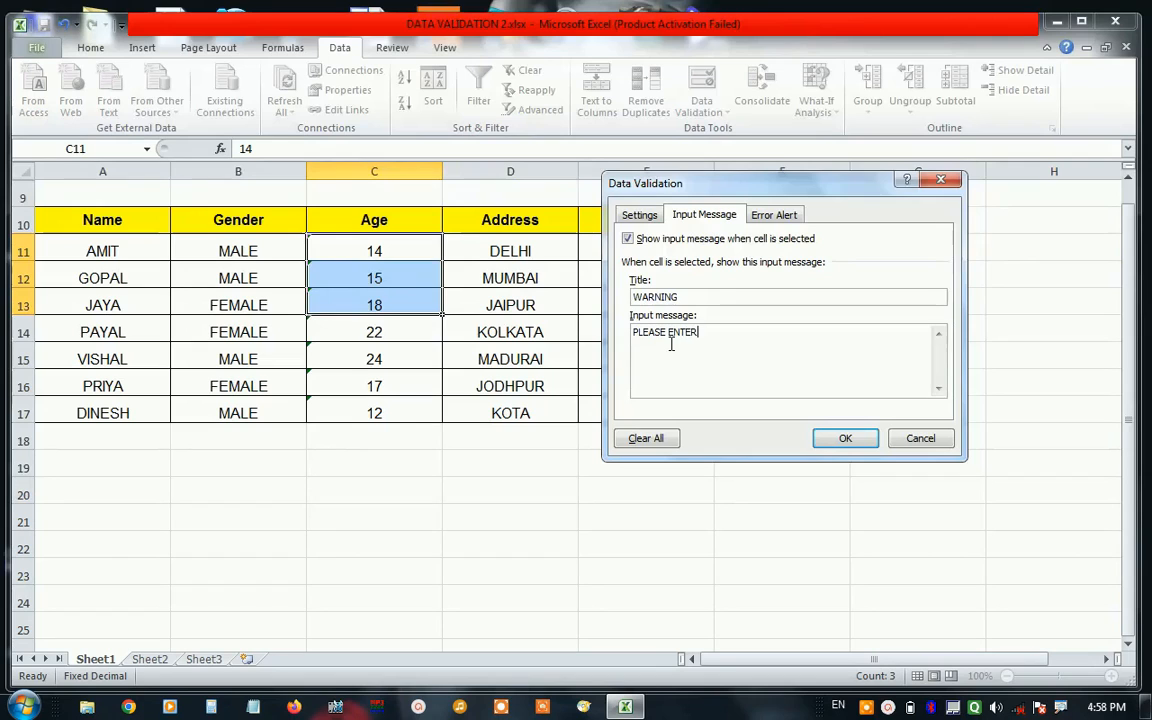
pyautogui.write(' BETWEEN 18 TO 25')
# Set the error alert style of the Age validation to Warning.
pyautogui.click(770, 220)
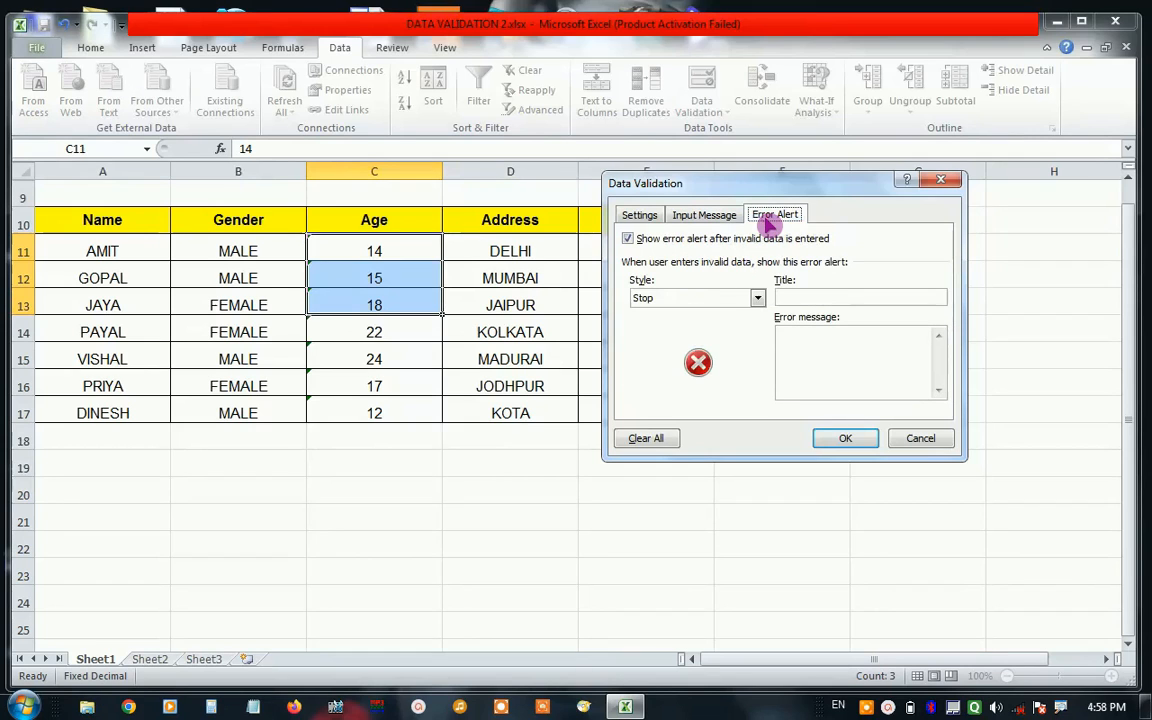
pyautogui.click(745, 300)
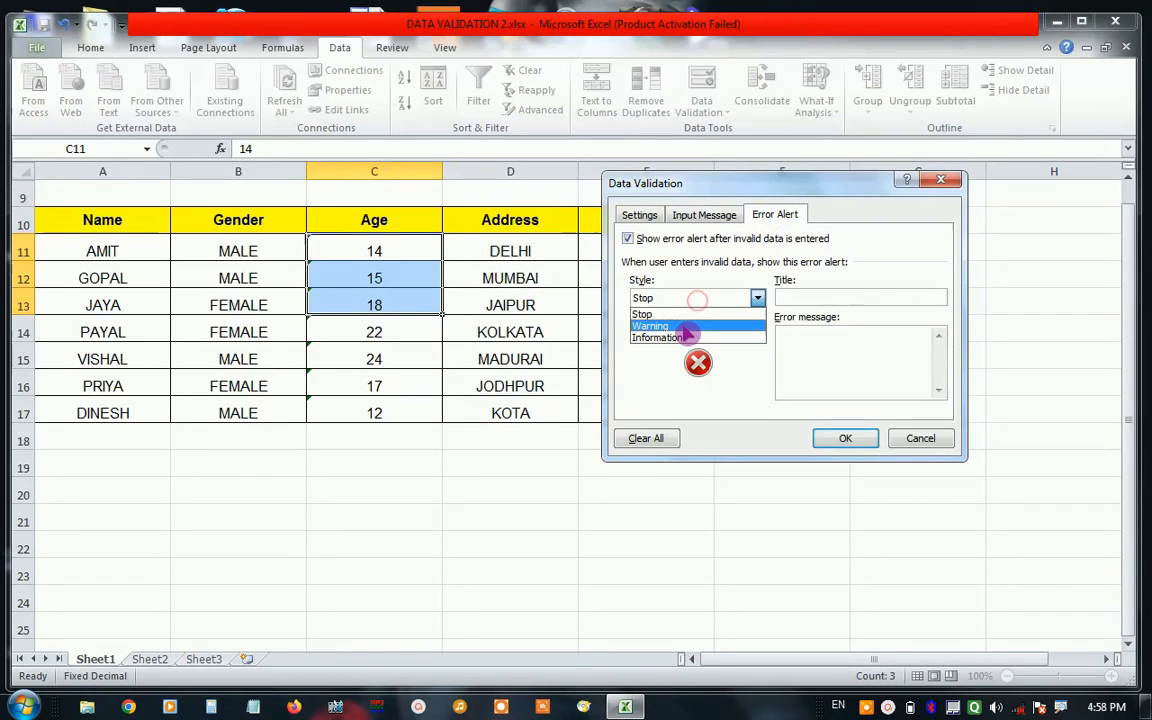
pyautogui.click(683, 325)
# Title the Age validation's error alert "CORRECTION".
pyautogui.click(838, 302)
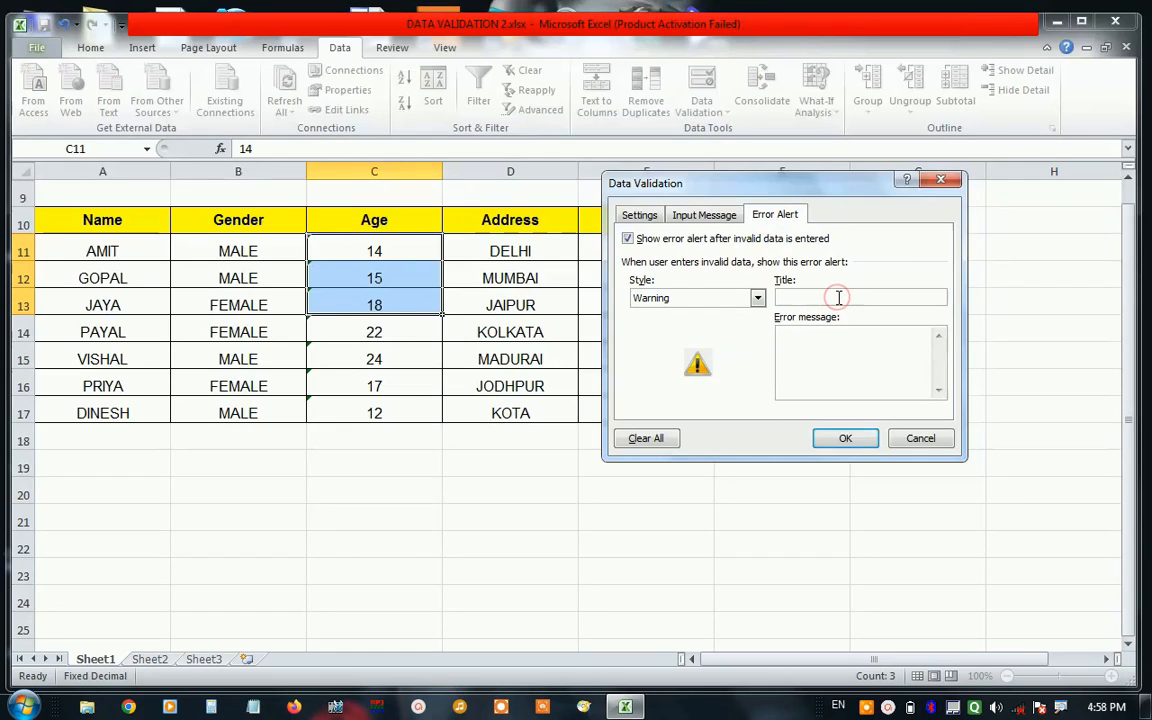
pyautogui.write('P')
pyautogui.press('BackSpace')
pyautogui.write('CORRECTION')
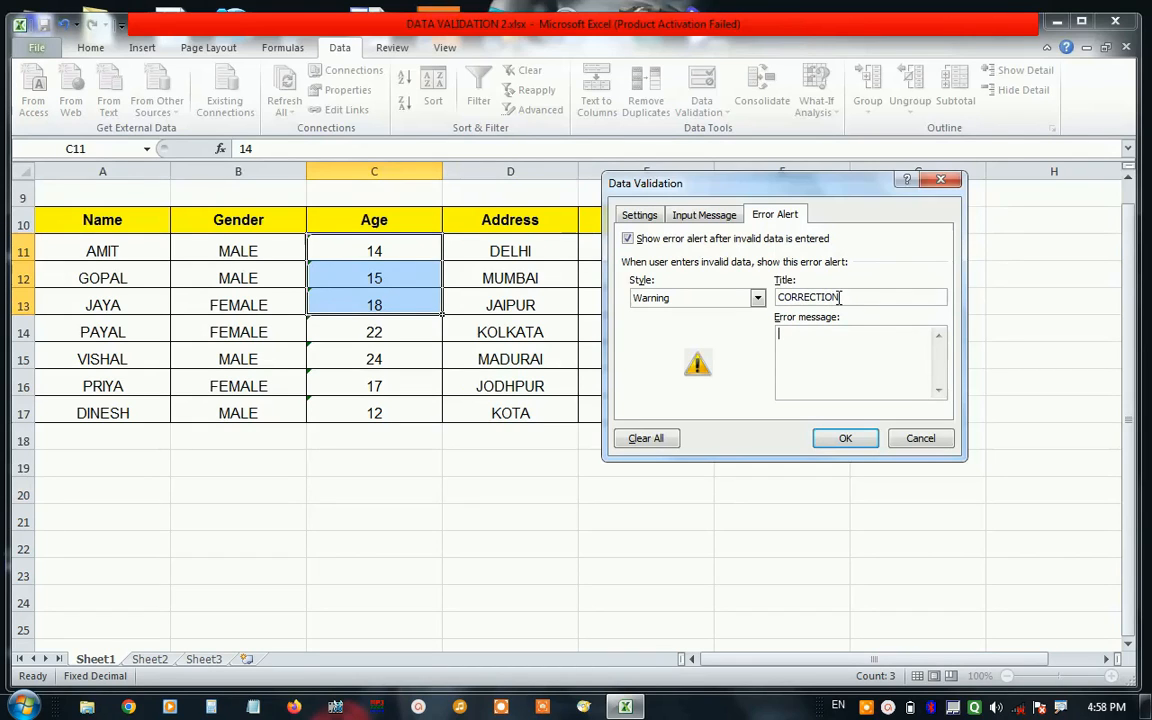
pyautogui.write('PLASE C')
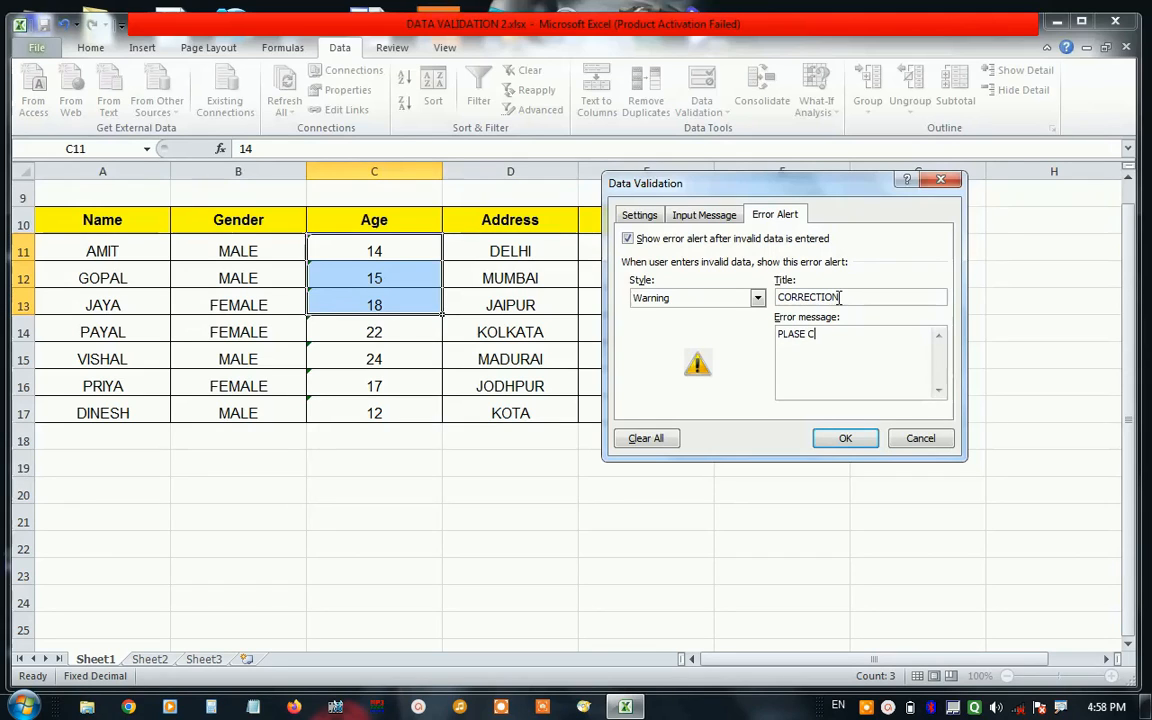
pyautogui.write('HECK Y')
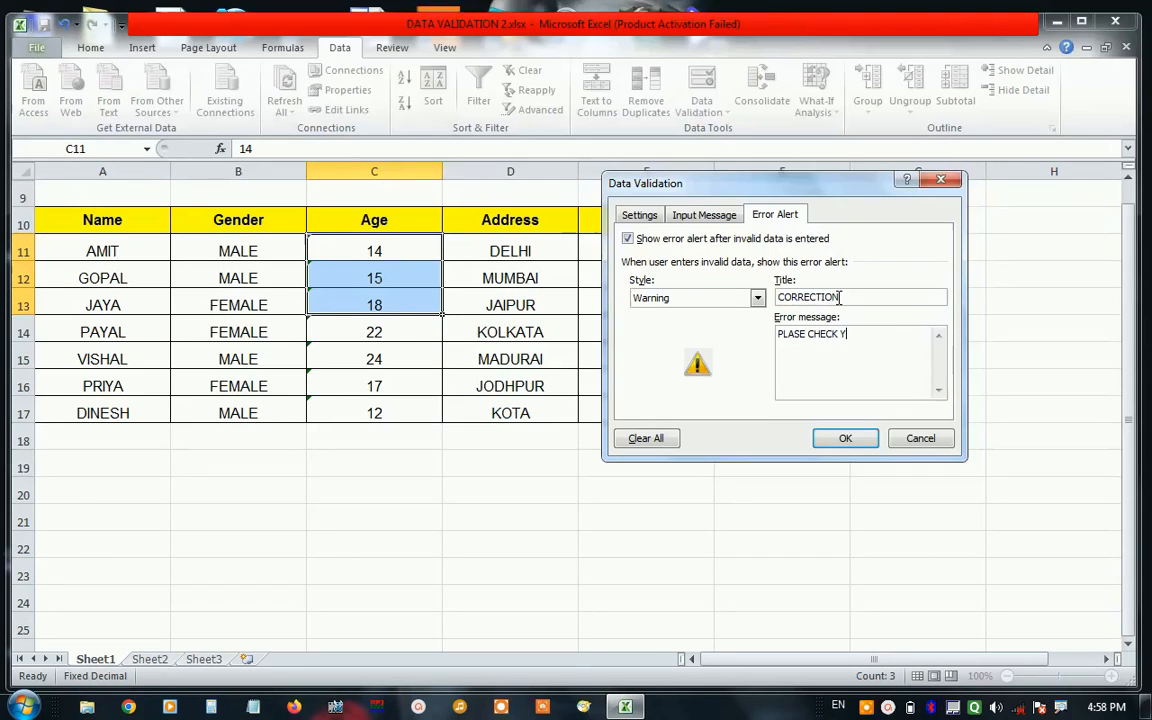
pyautogui.write('OUR VALUE')
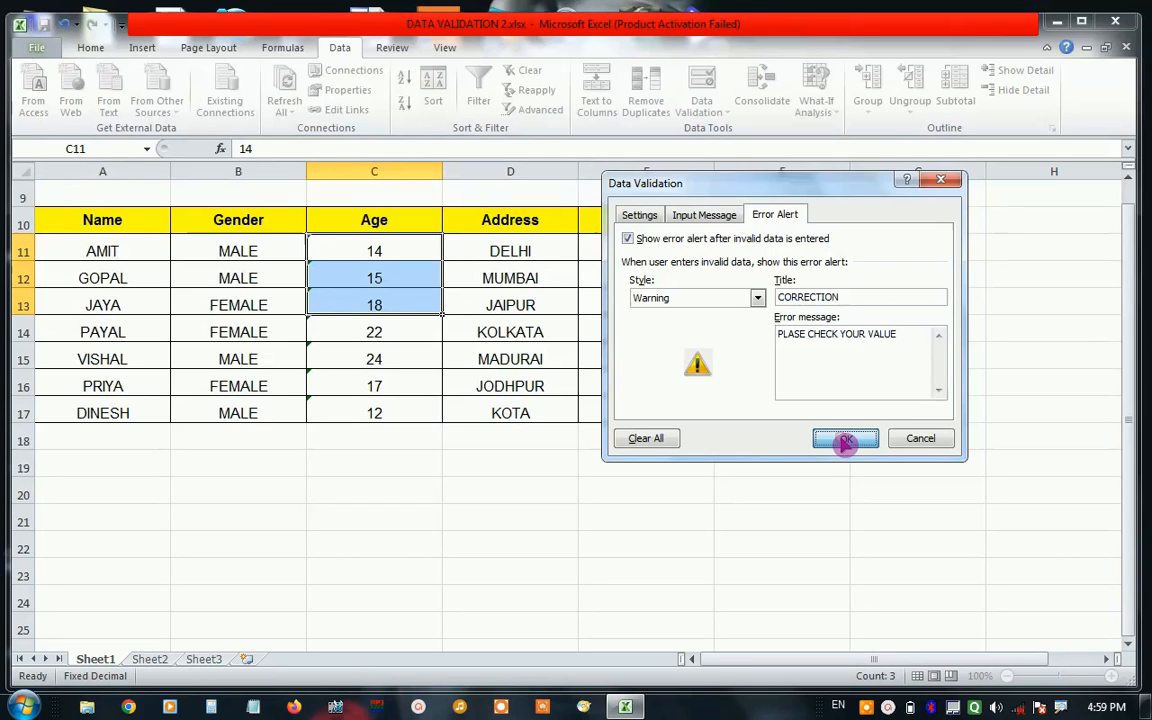
# Enter "PLASE CHECK YOUR VALUE" as the error message and apply the Age validation settings.
pyautogui.click(840, 437)
# Test the Age validation by trying to enter 35 in cell C12, and dismiss the alert without keeping the value.
pyautogui.click(358, 270)
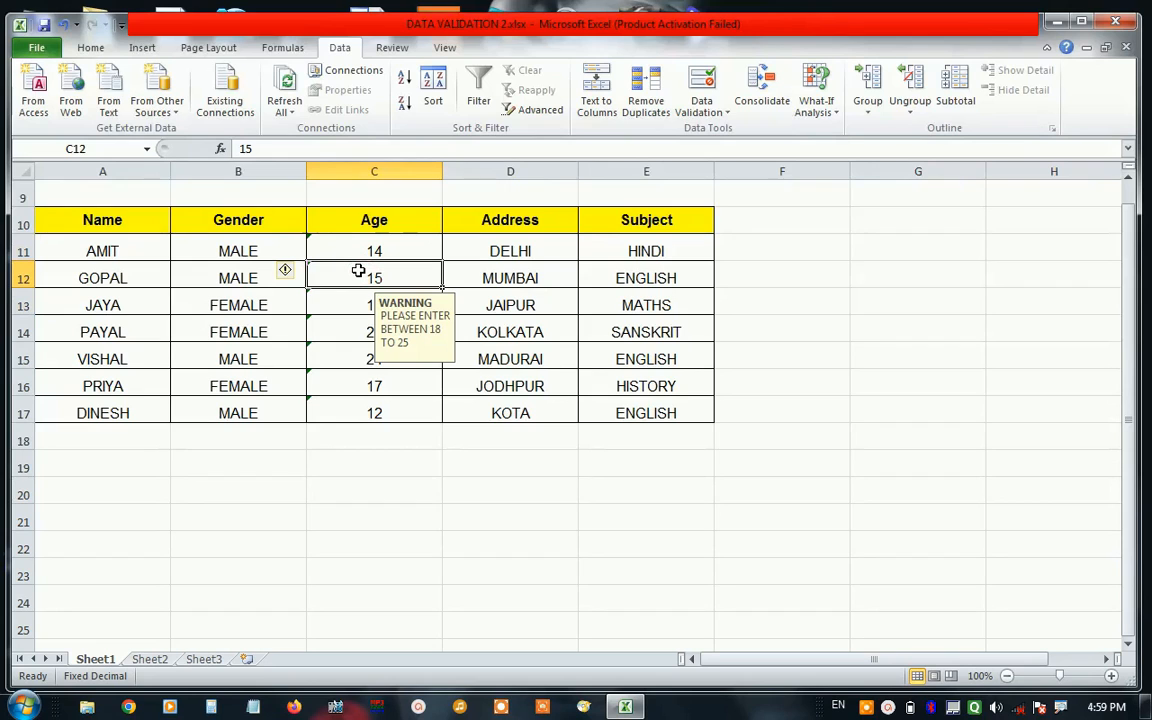
pyautogui.write('35')
pyautogui.click(366, 278)
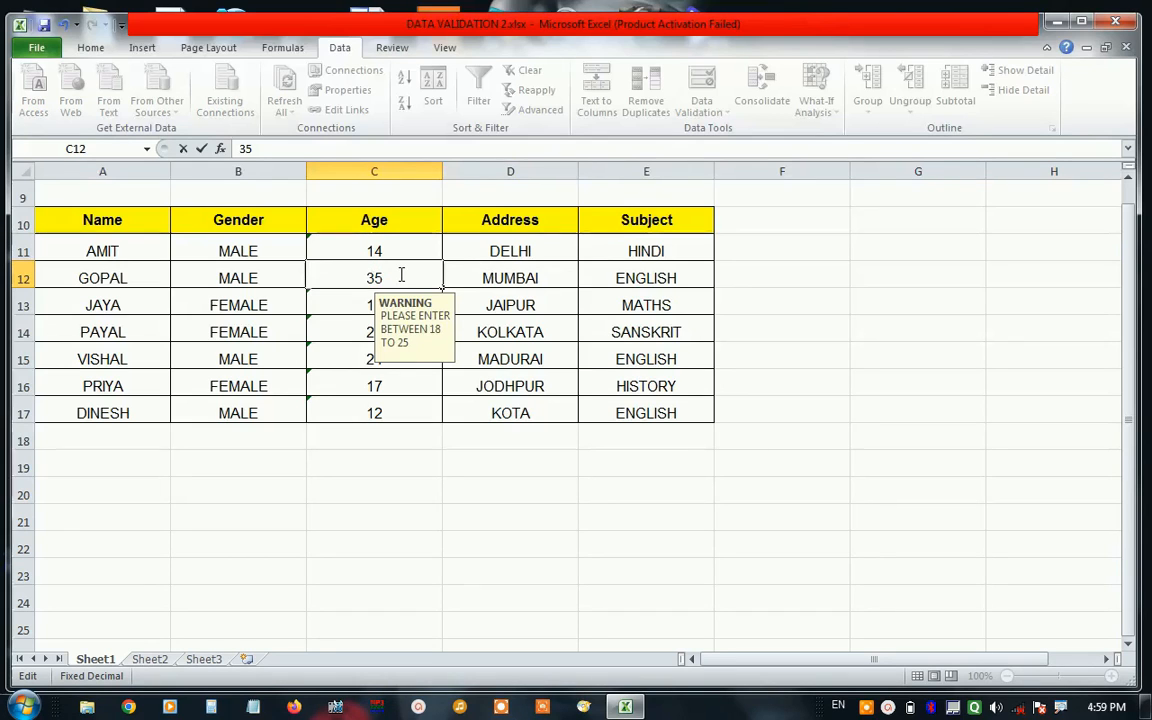
pyautogui.press('Return')
pyautogui.moveTo(489, 327); pyautogui.dragTo(638, 283)
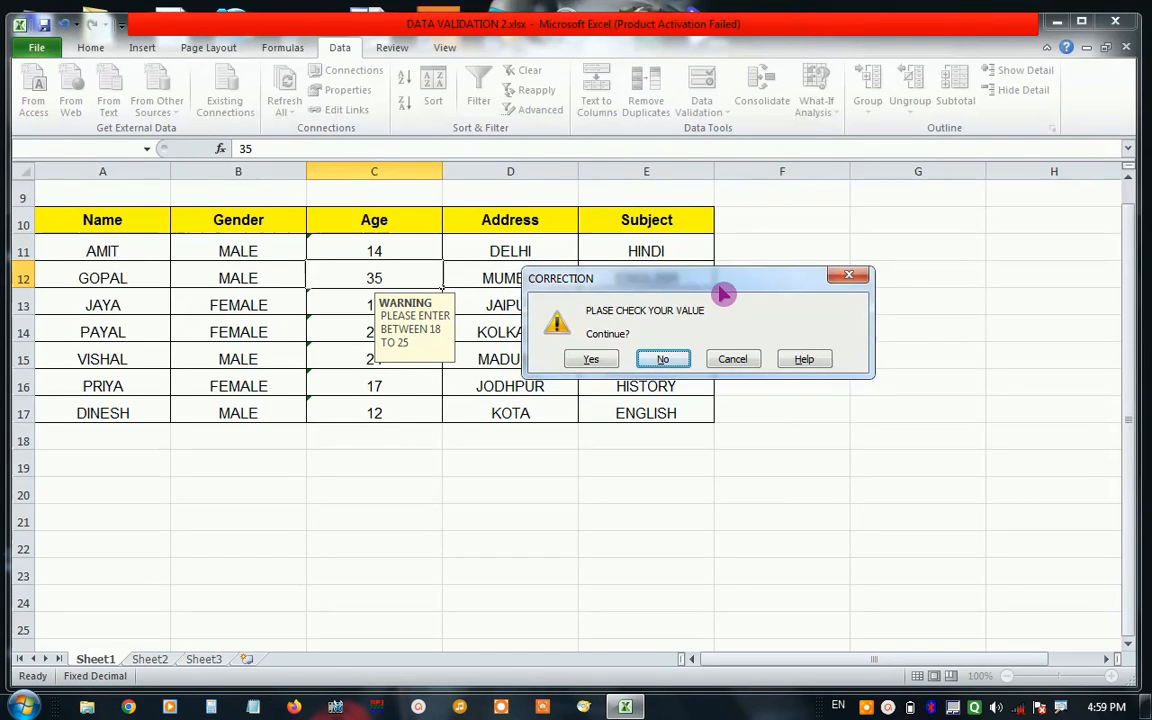
pyautogui.press('Escape')
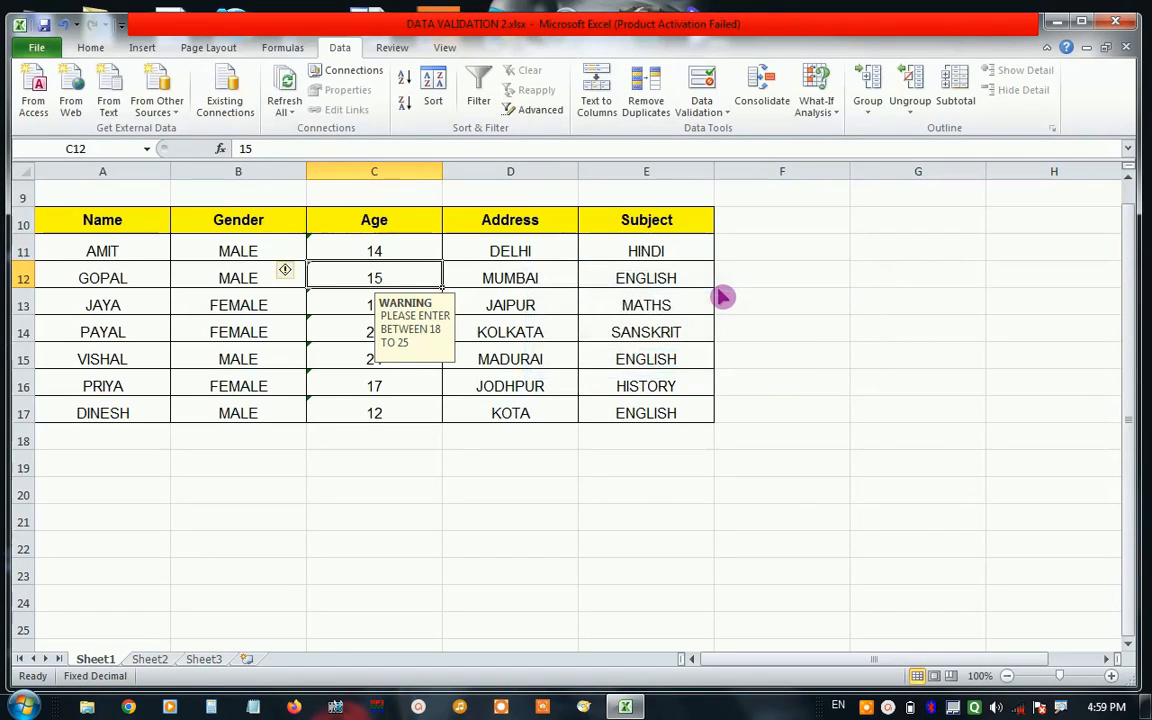
# Test the Age validation's lower limit by trying to enter 17 in cell C12, and cancel the entry.
pyautogui.moveTo(393, 255); pyautogui.dragTo(371, 411)
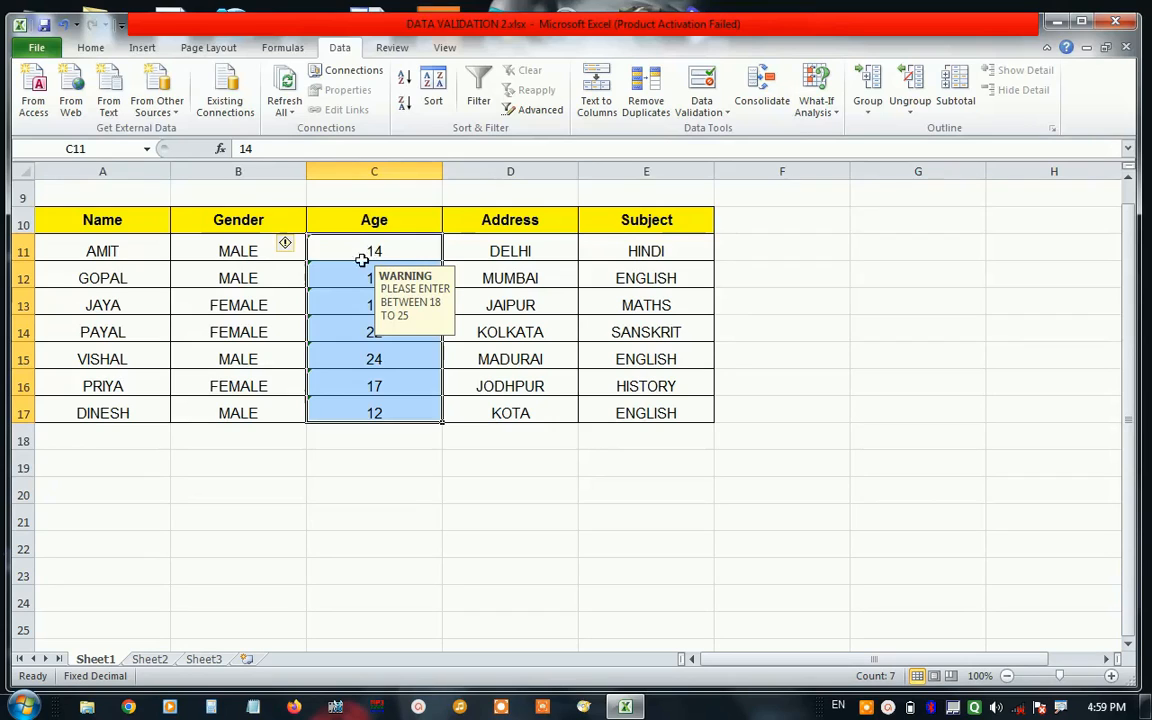
pyautogui.click(367, 358)
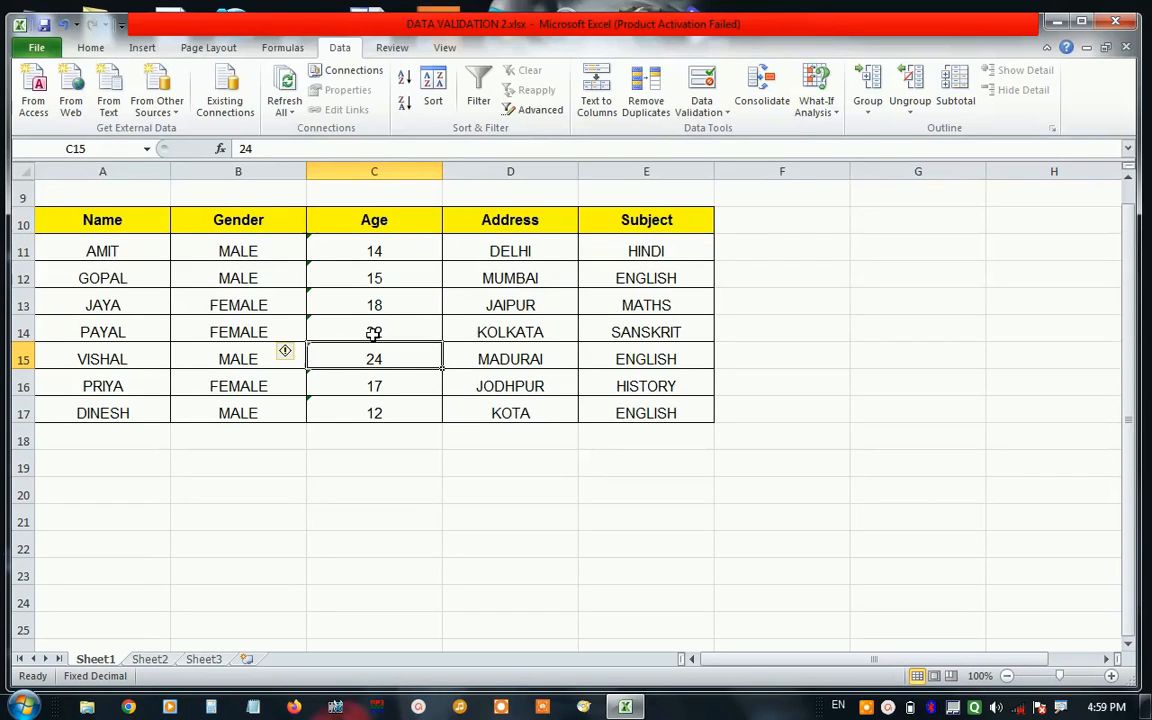
pyautogui.click(378, 279)
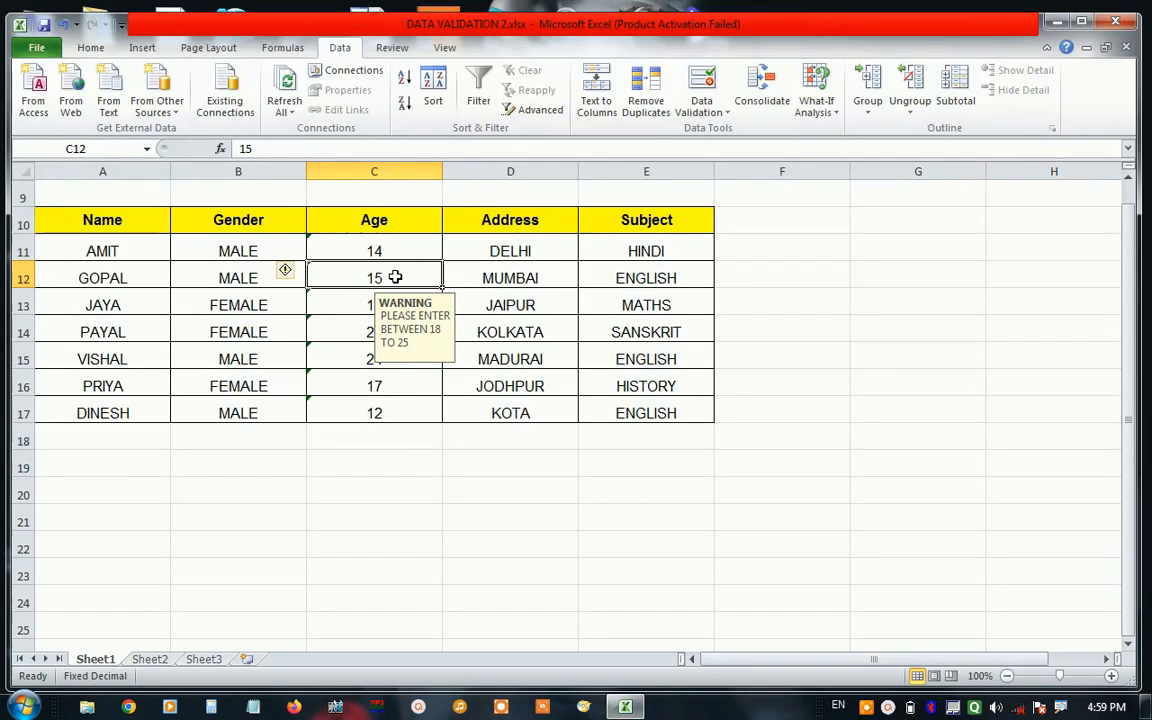
pyautogui.write('17')
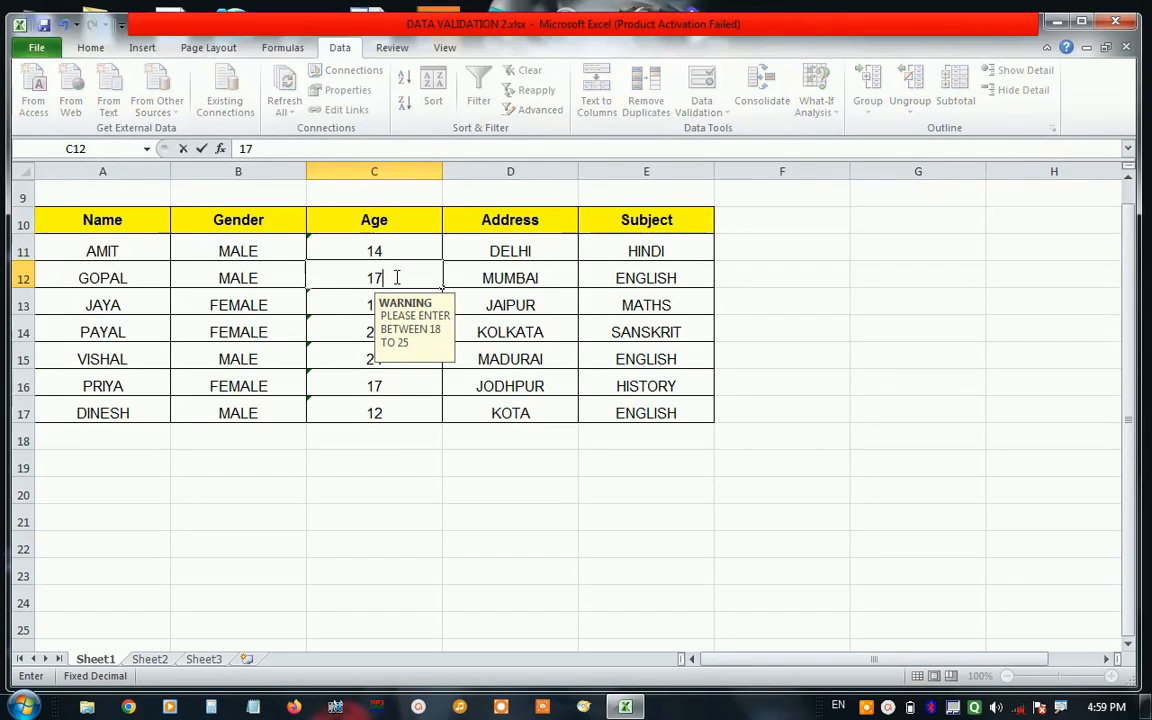
pyautogui.click(362, 309)
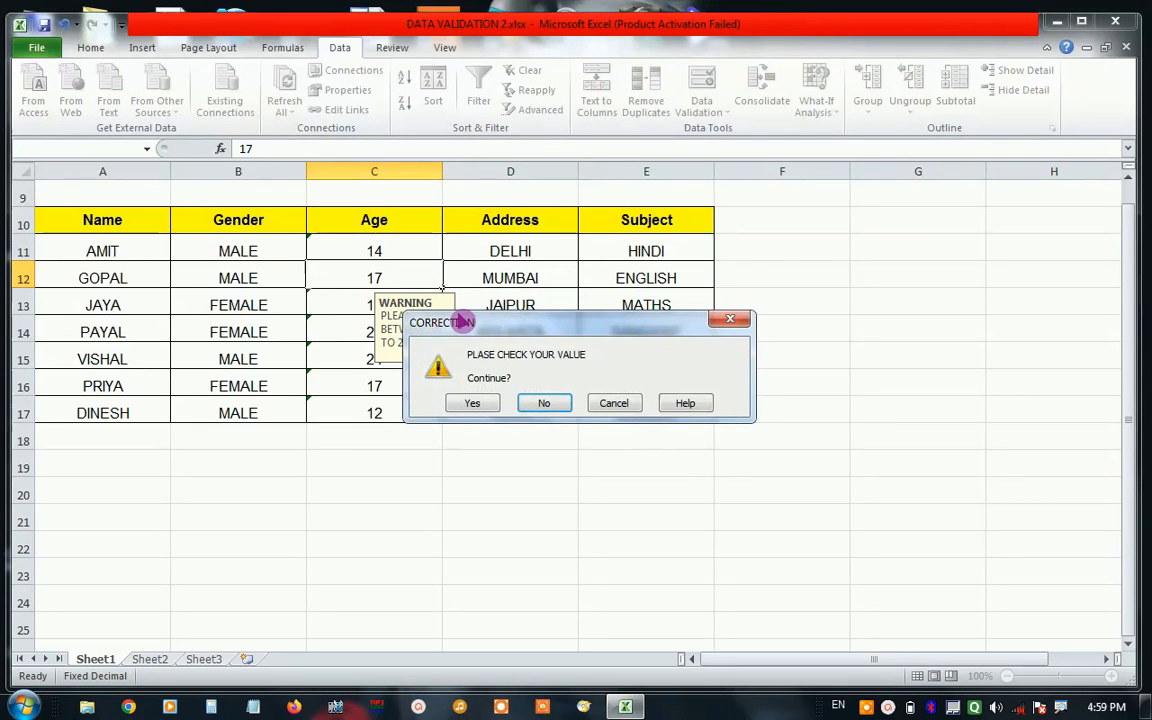
pyautogui.moveTo(490, 326); pyautogui.dragTo(594, 284)
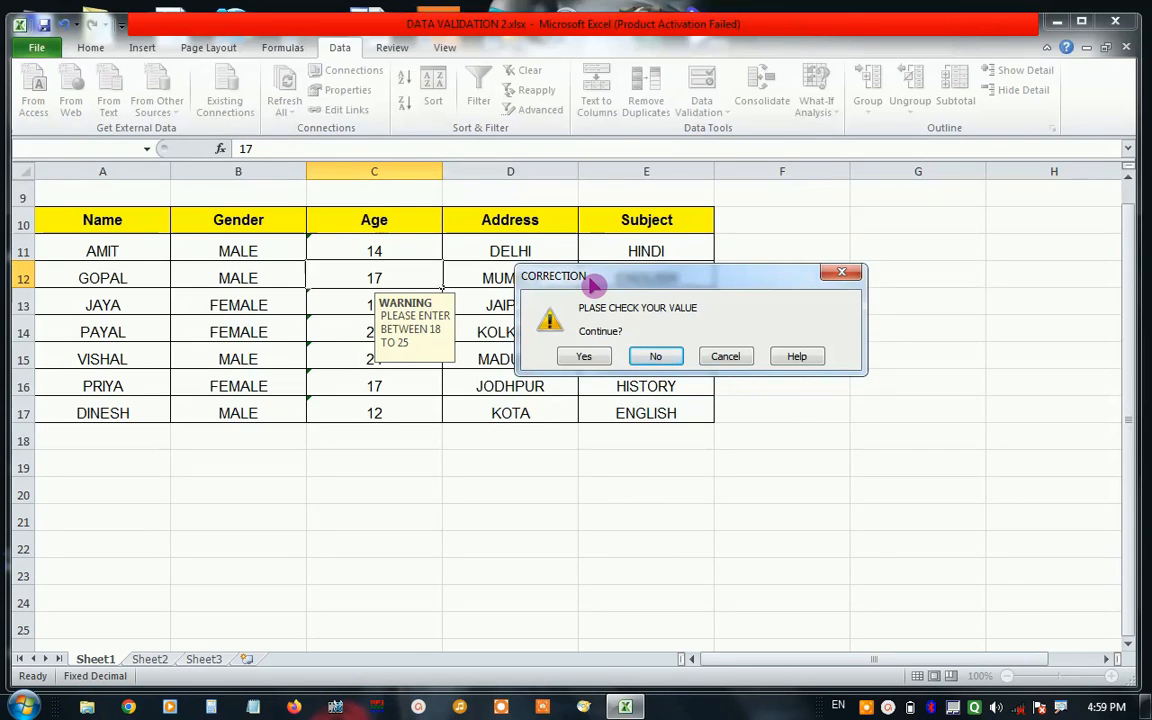
pyautogui.press('Escape')
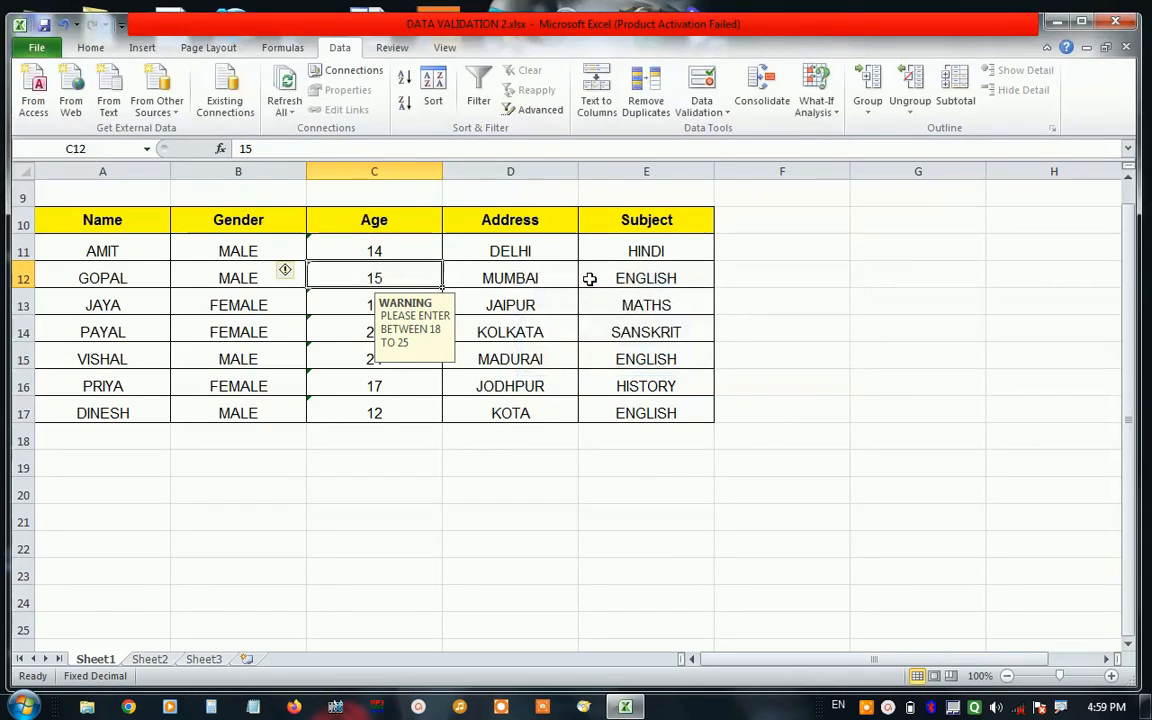
# Start a data validation rule for cell A11 in the Name column that allows values by Text length.
pyautogui.click(357, 307)
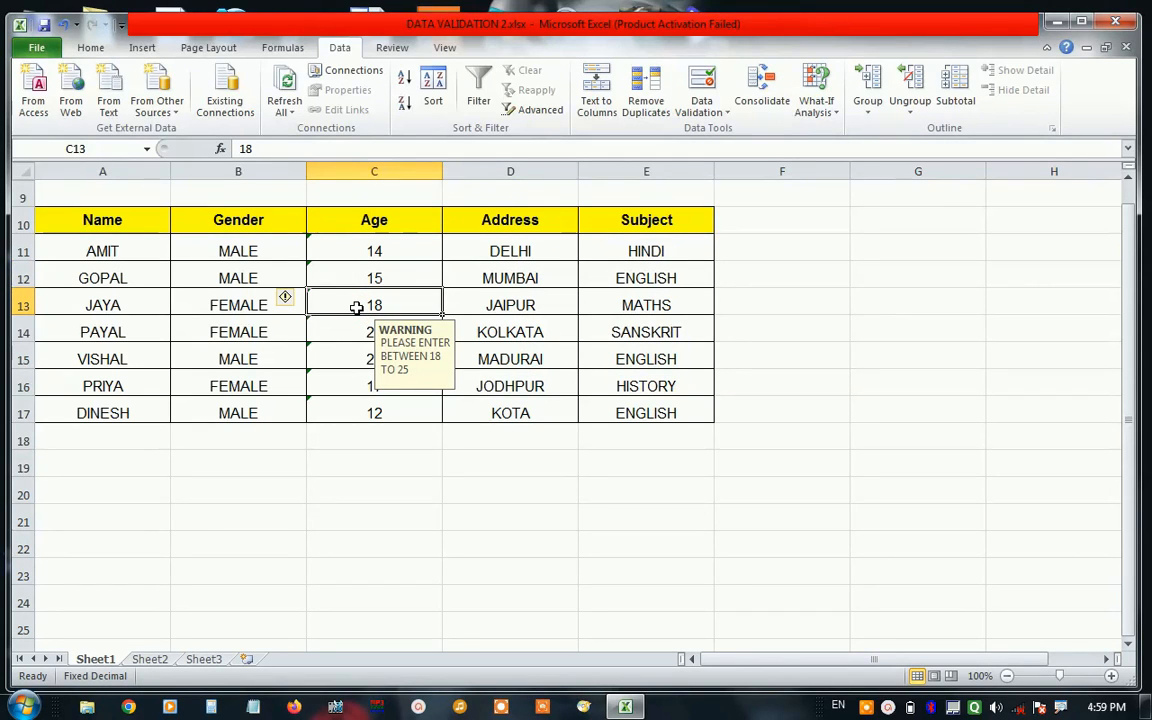
pyautogui.click(142, 256)
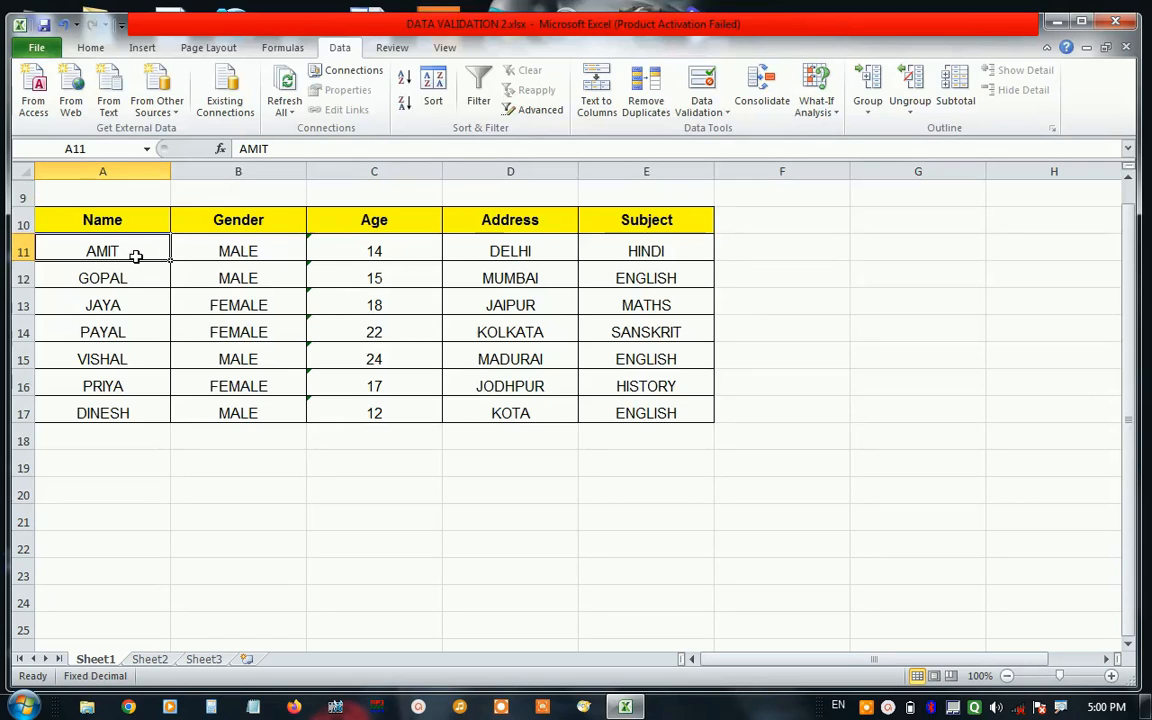
pyautogui.click(726, 123)
pyautogui.click(725, 135)
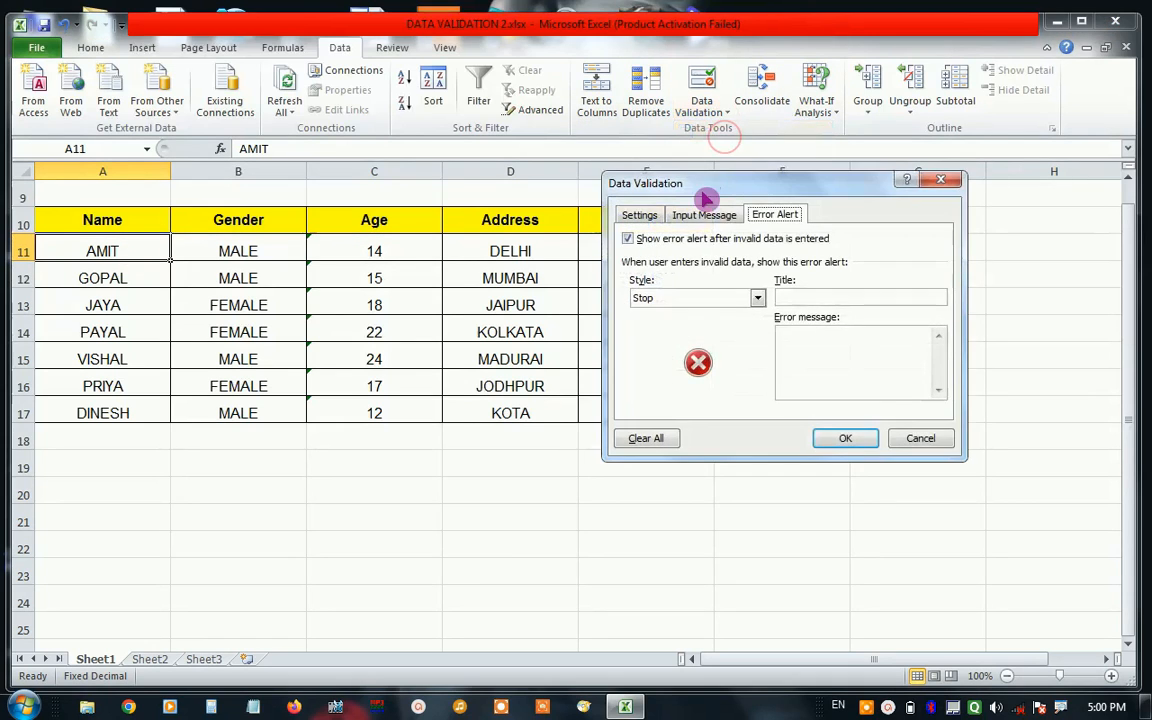
pyautogui.click(639, 215)
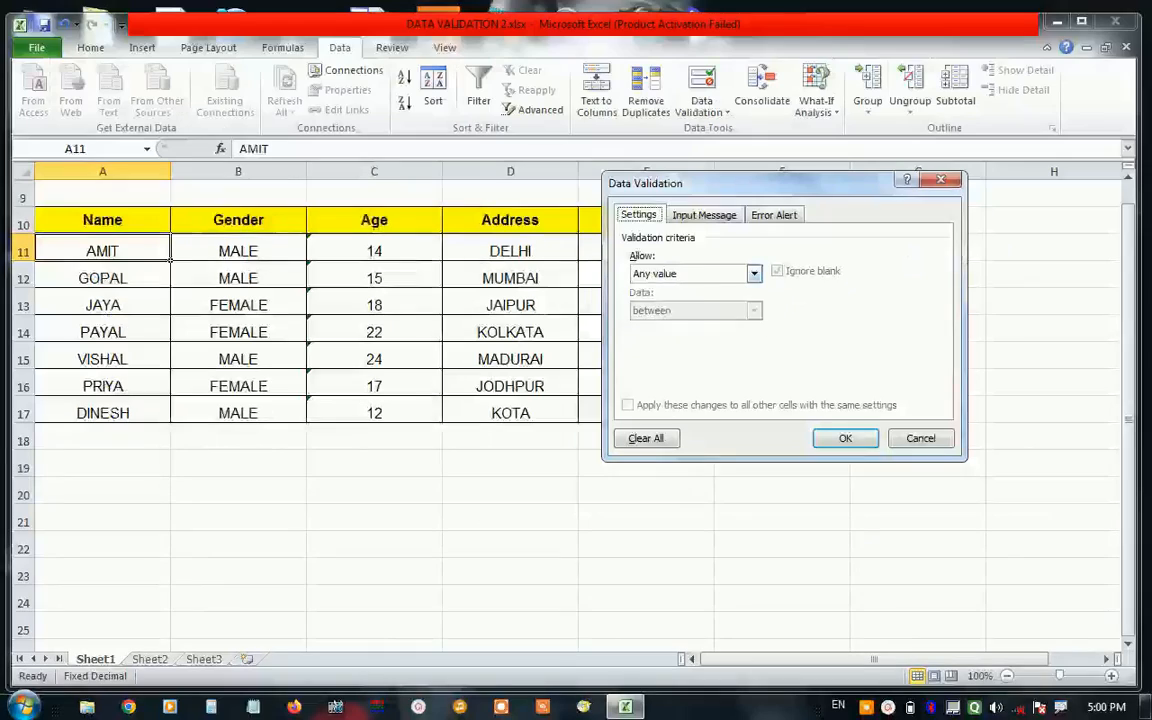
pyautogui.click(690, 276)
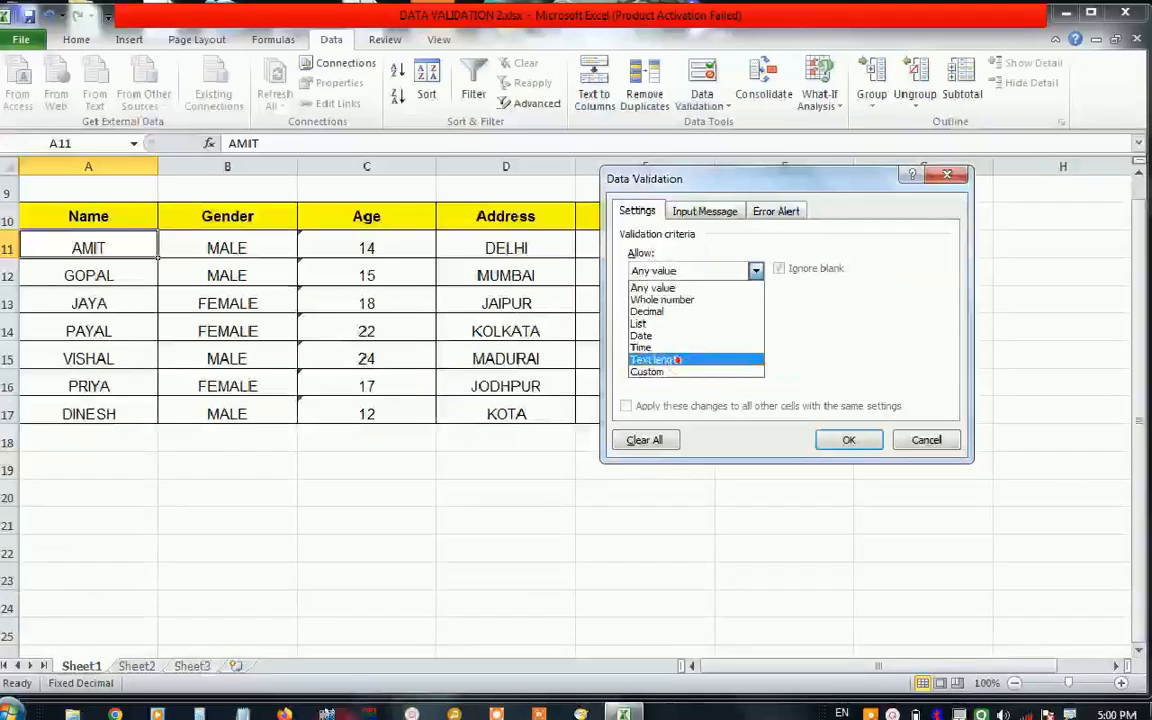
pyautogui.click(677, 361)
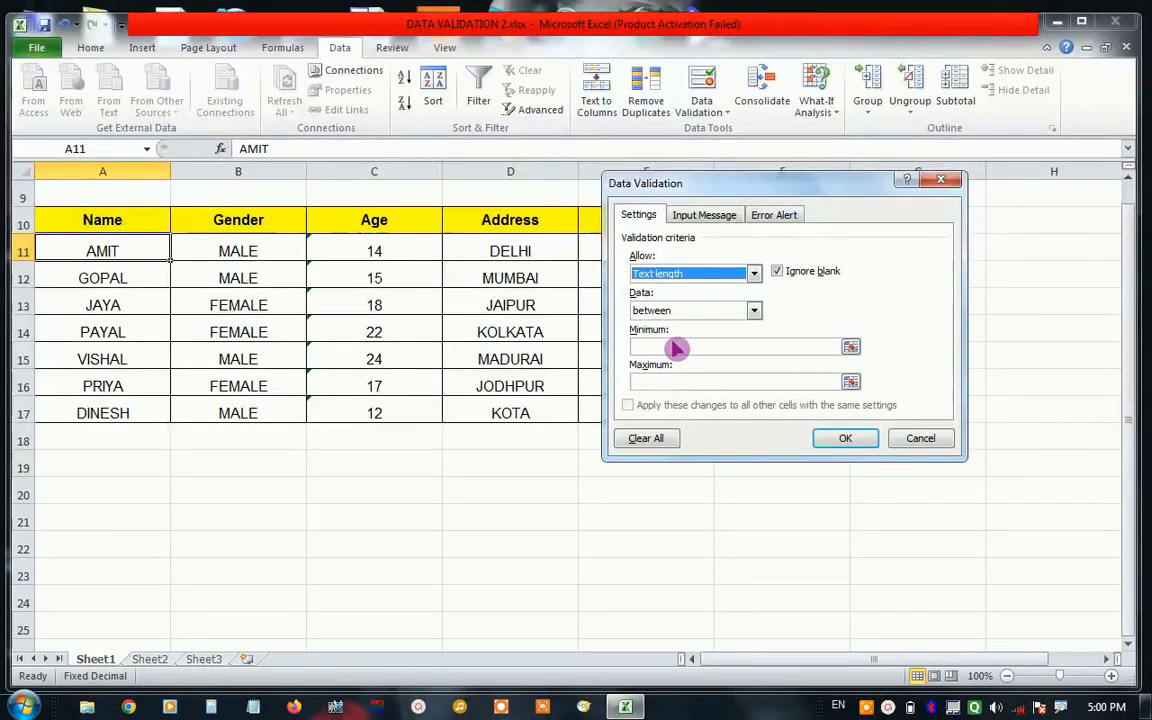
# Set the allowed text length between a minimum of 5 and a maximum of 8, and apply the rule to A11.
pyautogui.click(655, 346)
pyautogui.click(651, 347)
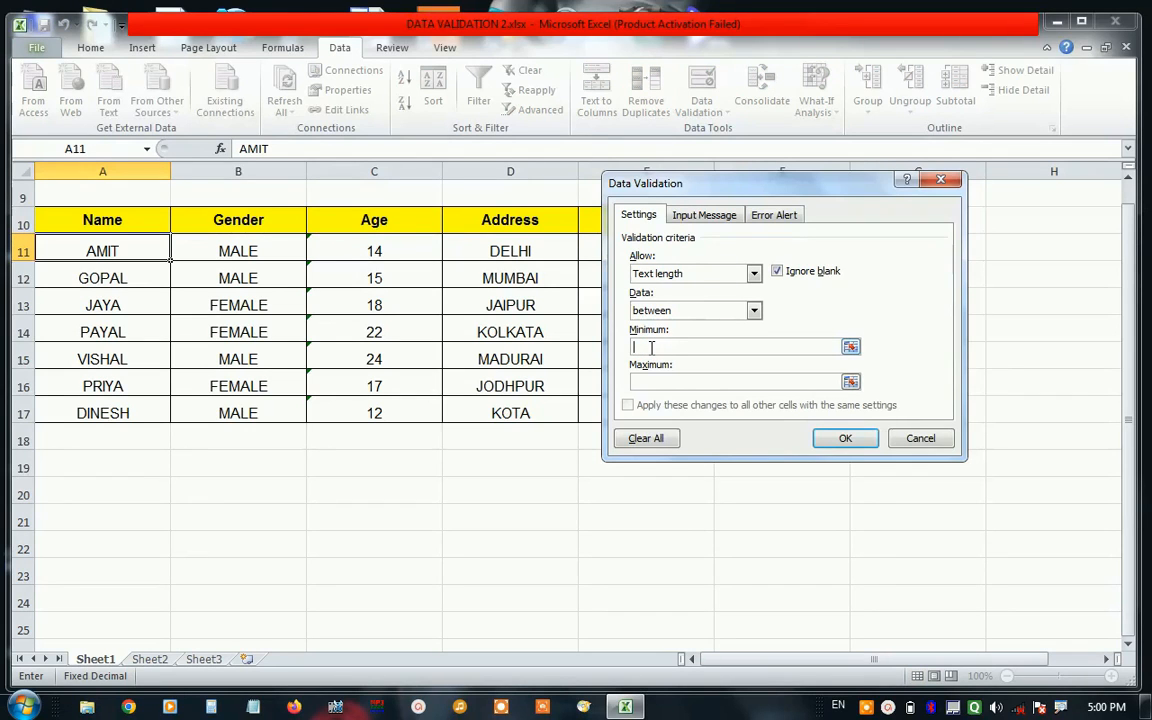
pyautogui.write('5')
pyautogui.click(662, 384)
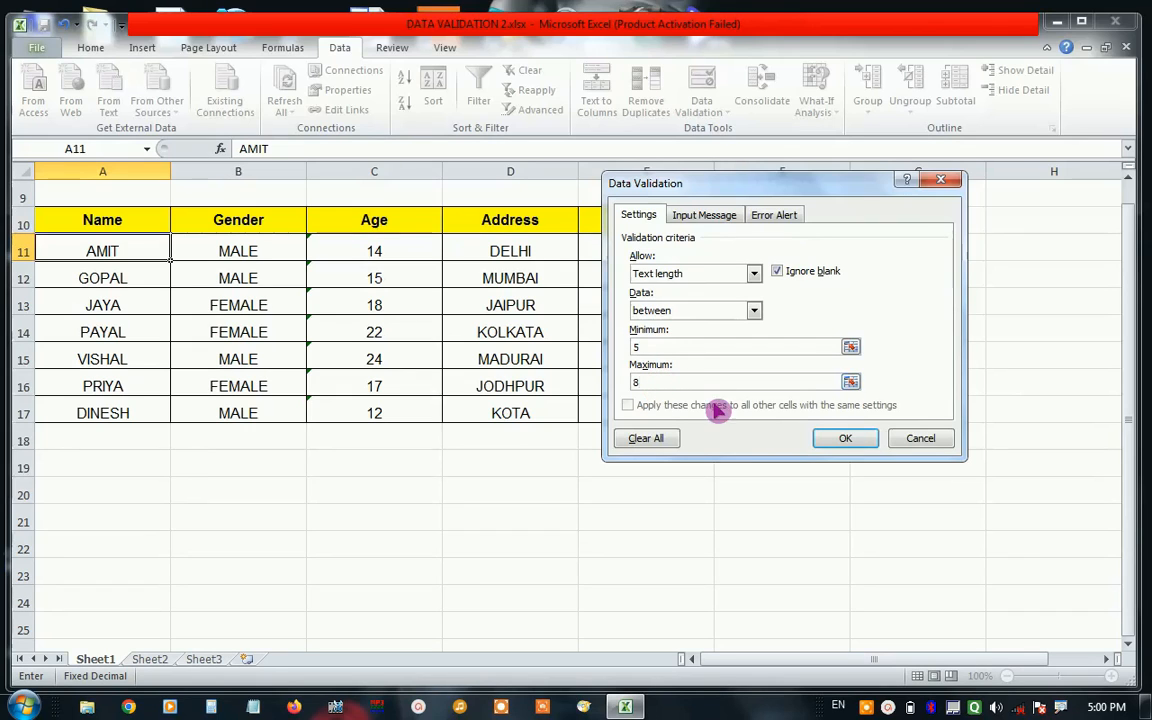
pyautogui.click(843, 440)
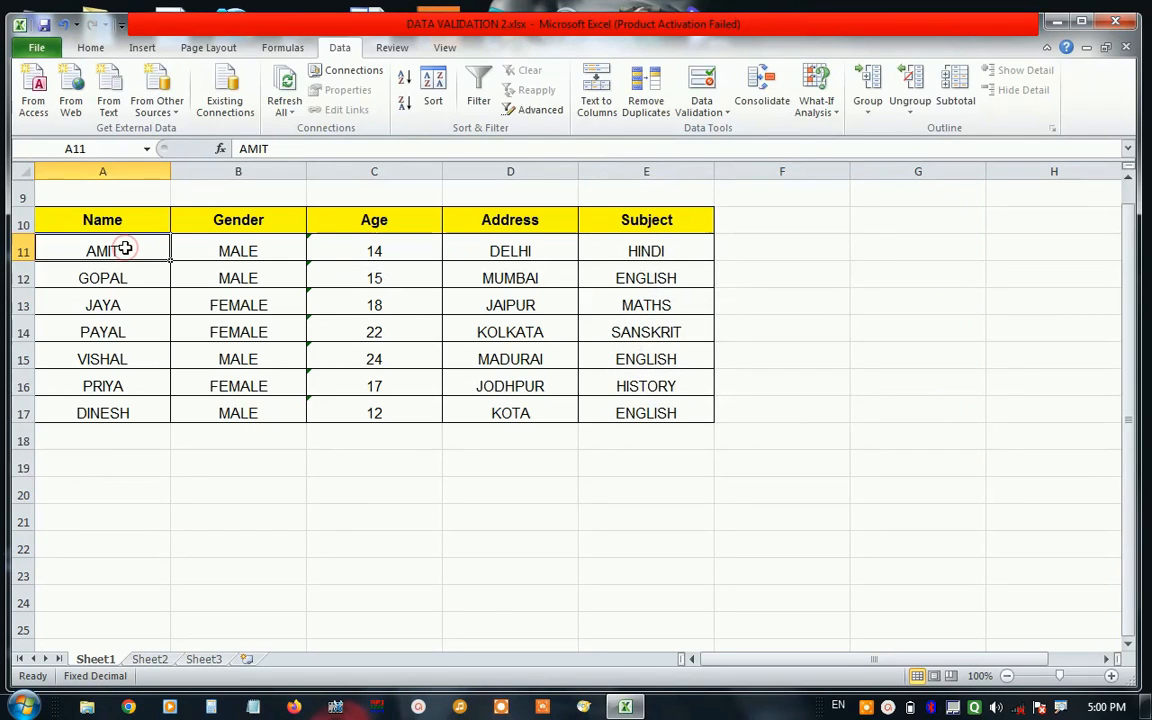
# Test the minimum length in cell A11 by trying to enter a four-letter first name, and choose to retry the entry.
pyautogui.write('AMIT')
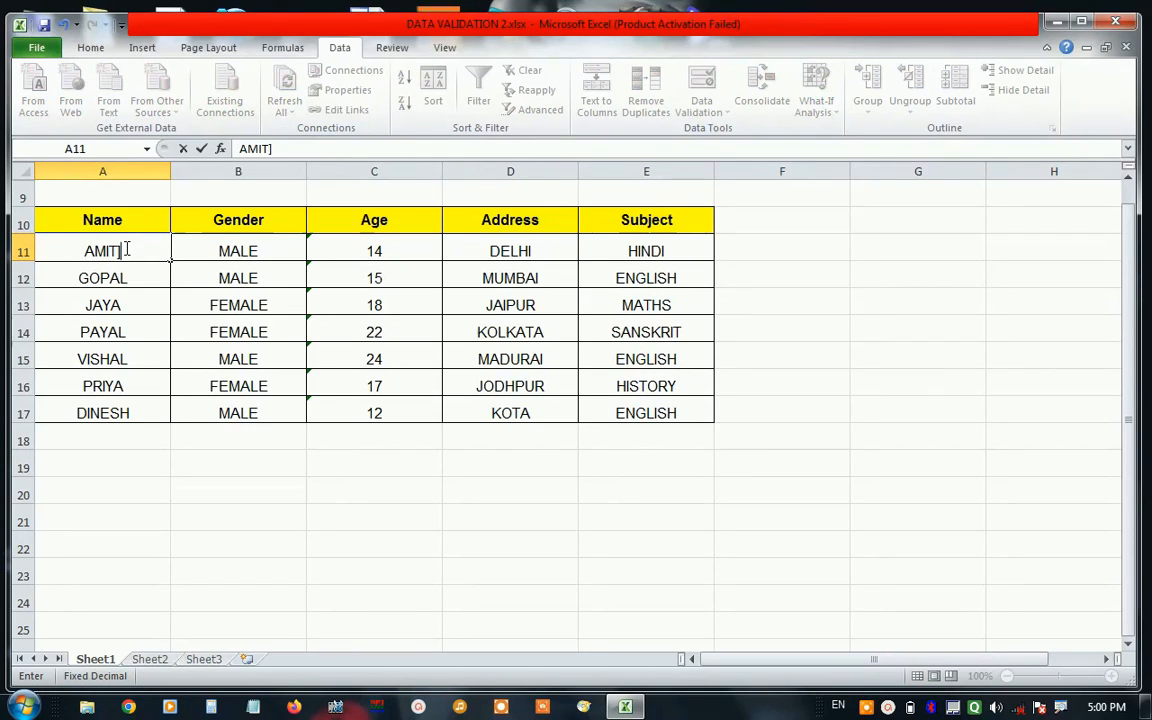
pyautogui.press('Return')
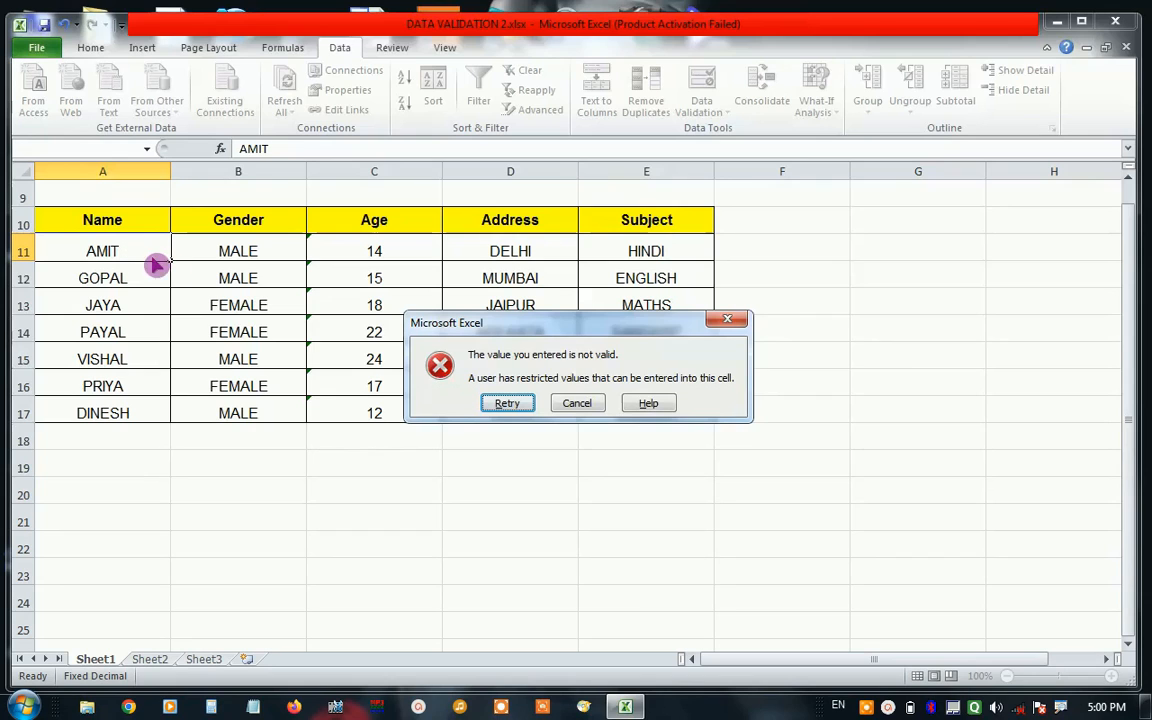
pyautogui.click(513, 410)
# Test the maximum length in cell A11 by trying to add a surname to the first name, and cancel the entry.
pyautogui.click(141, 257)
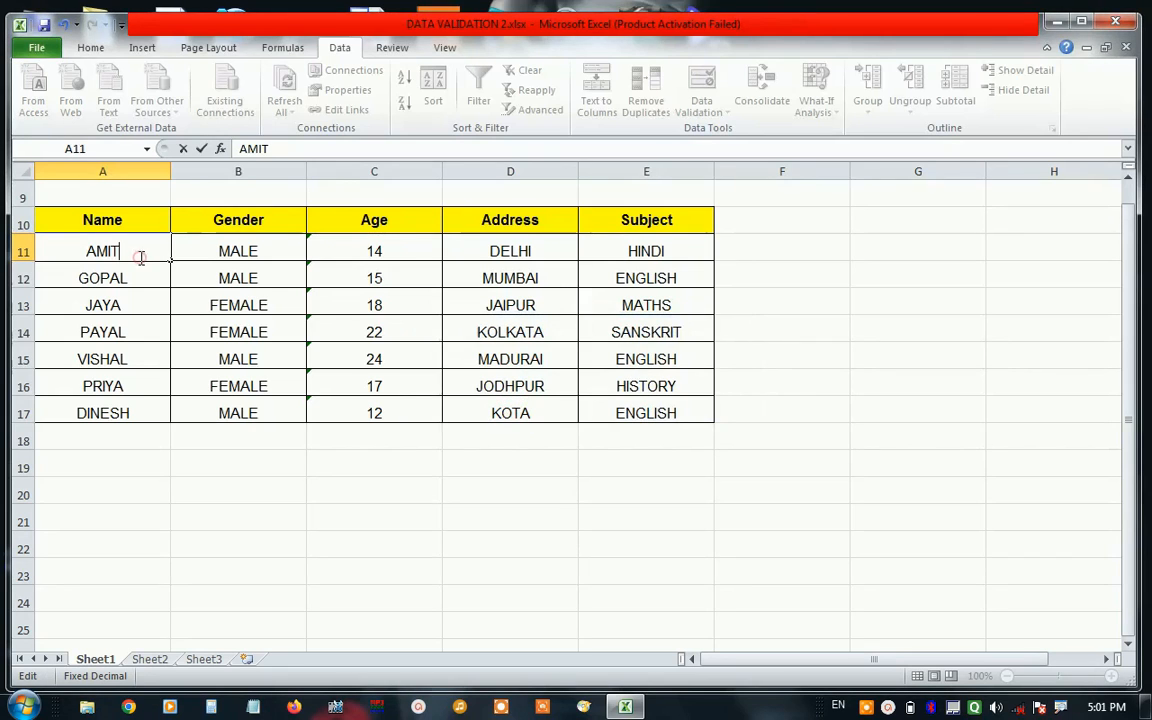
pyautogui.write('SHARMA')
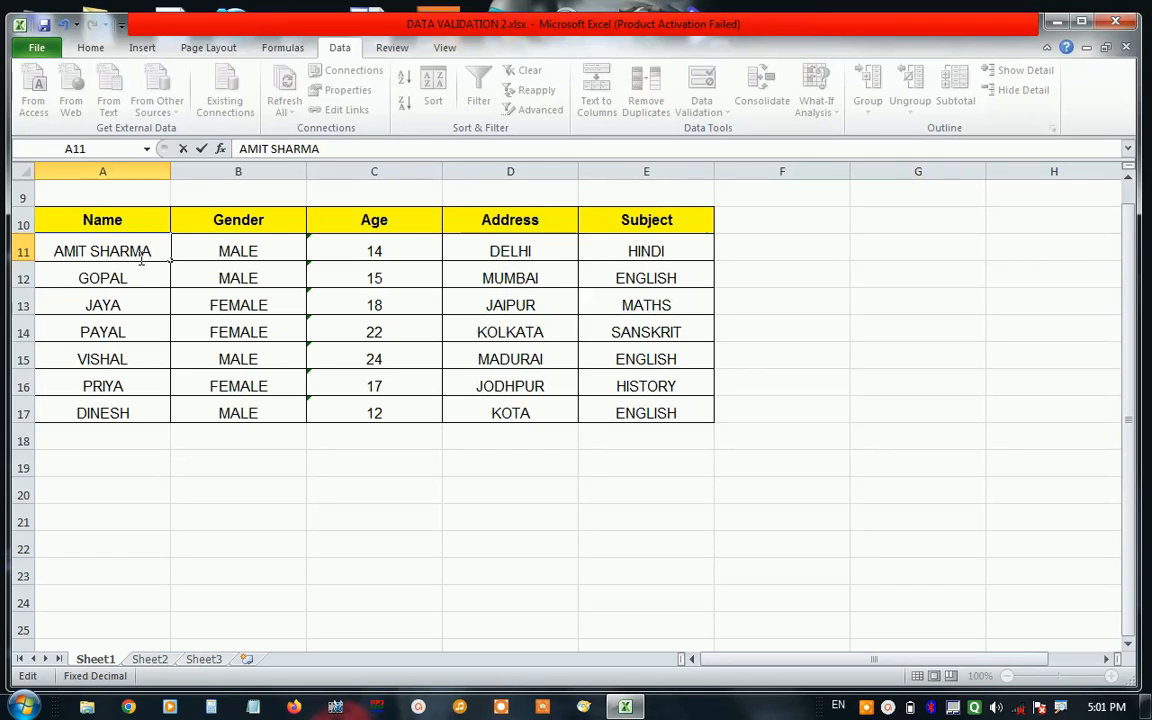
pyautogui.click(147, 288)
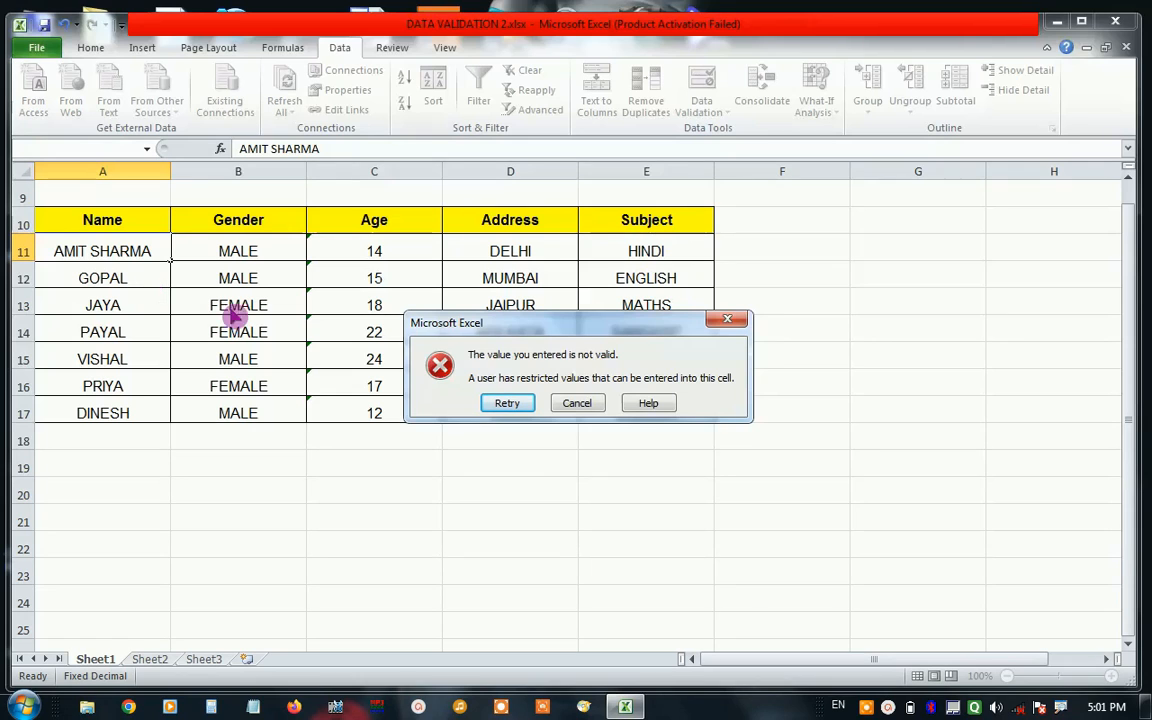
pyautogui.click(574, 407)
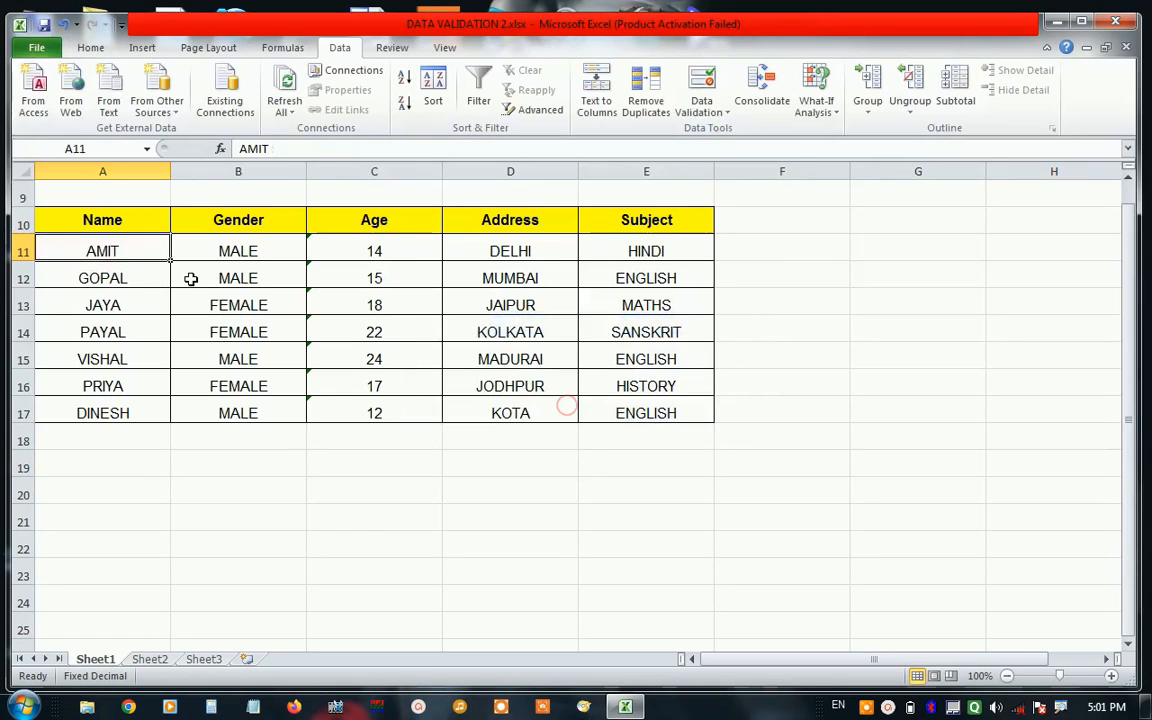
# Replace the name in cell A11 with a seven-letter first name that fits the length limits.
pyautogui.write('DEE')
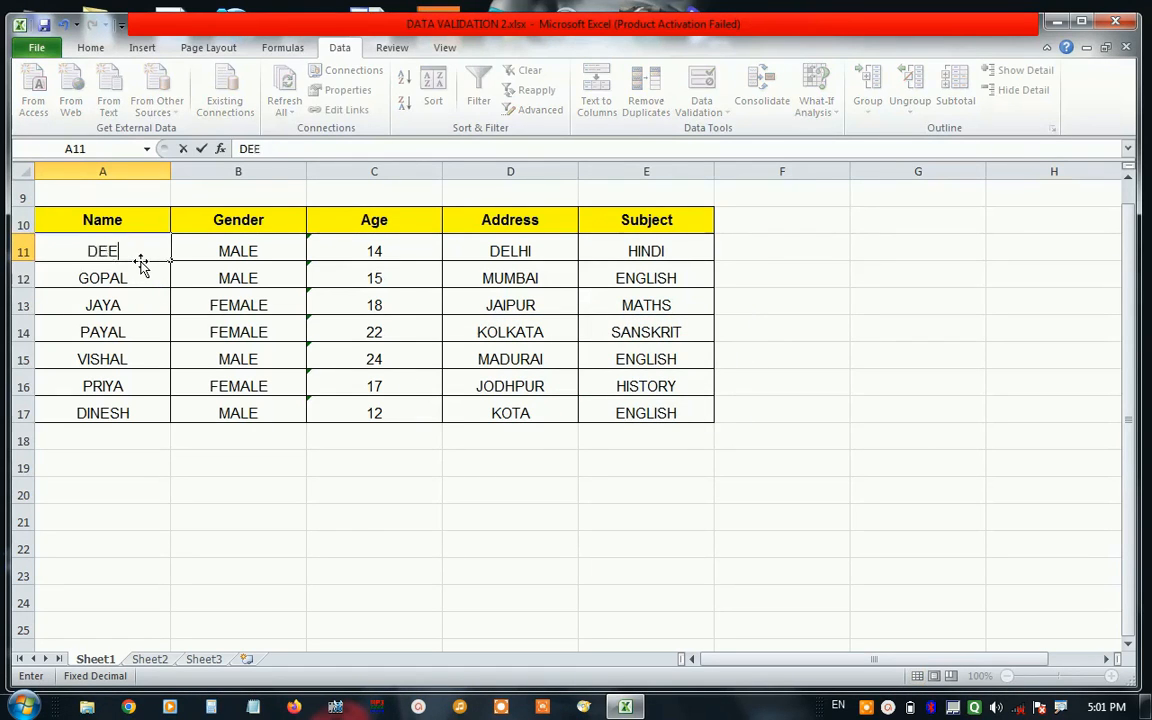
pyautogui.write('PIKA')
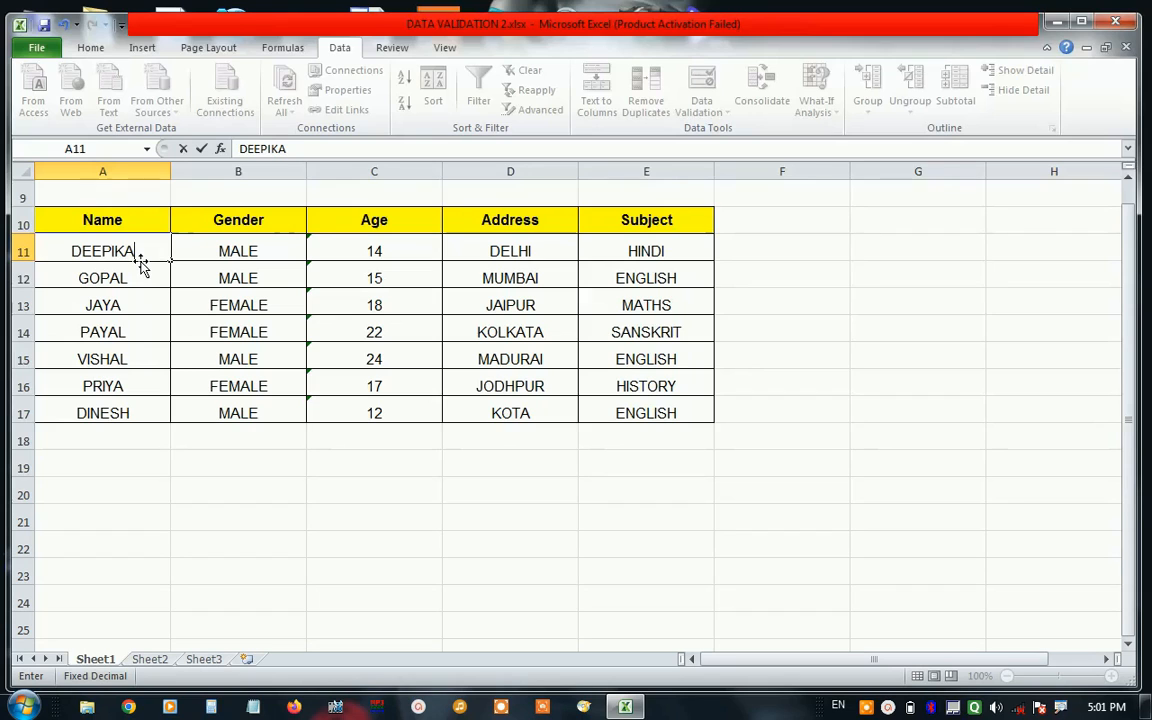
pyautogui.press('Return')
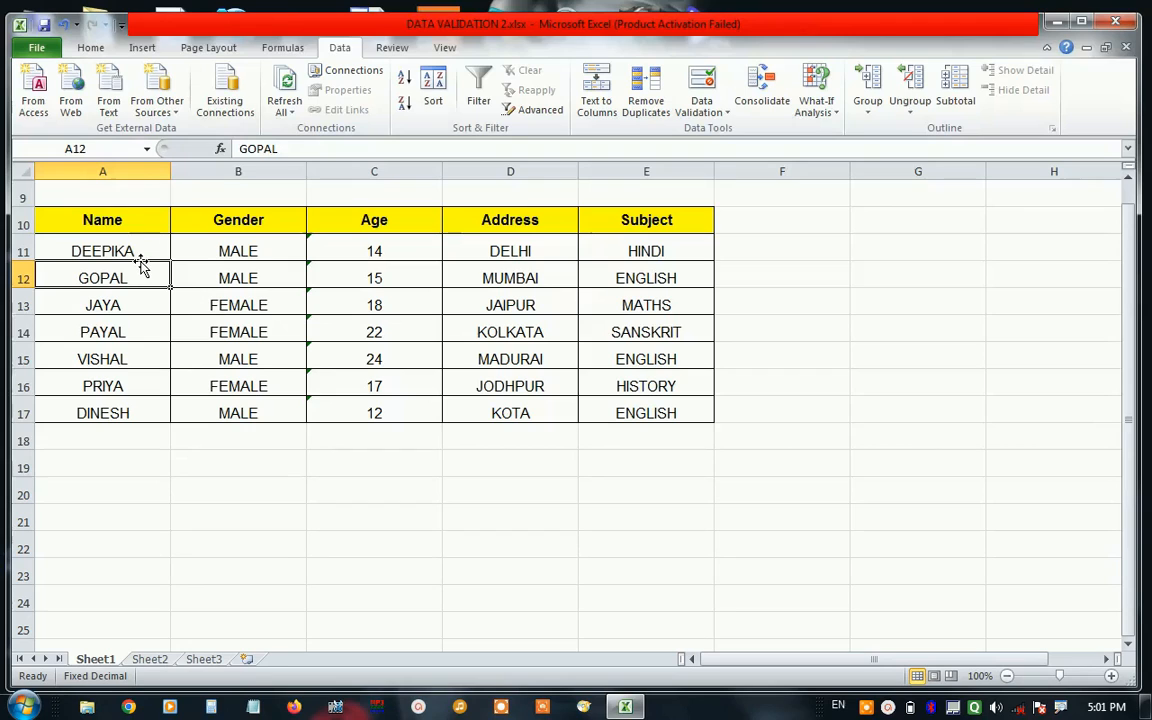
pyautogui.click(120, 248)
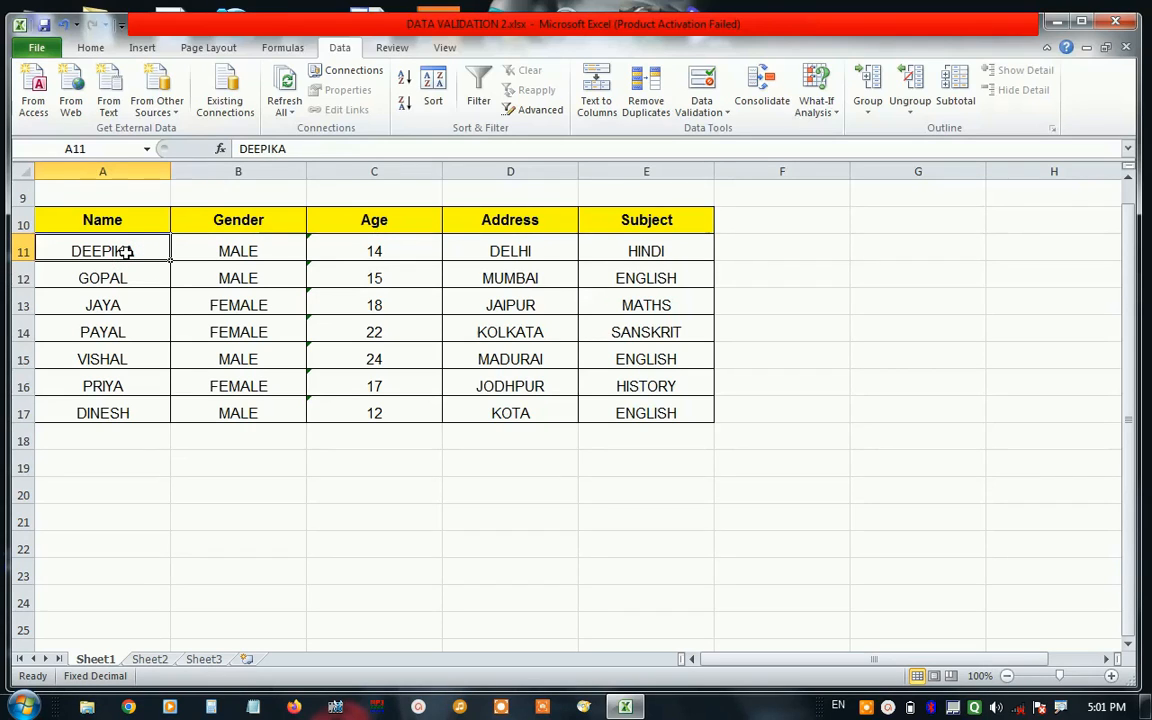
pyautogui.click(125, 252)
pyautogui.click(452, 490)
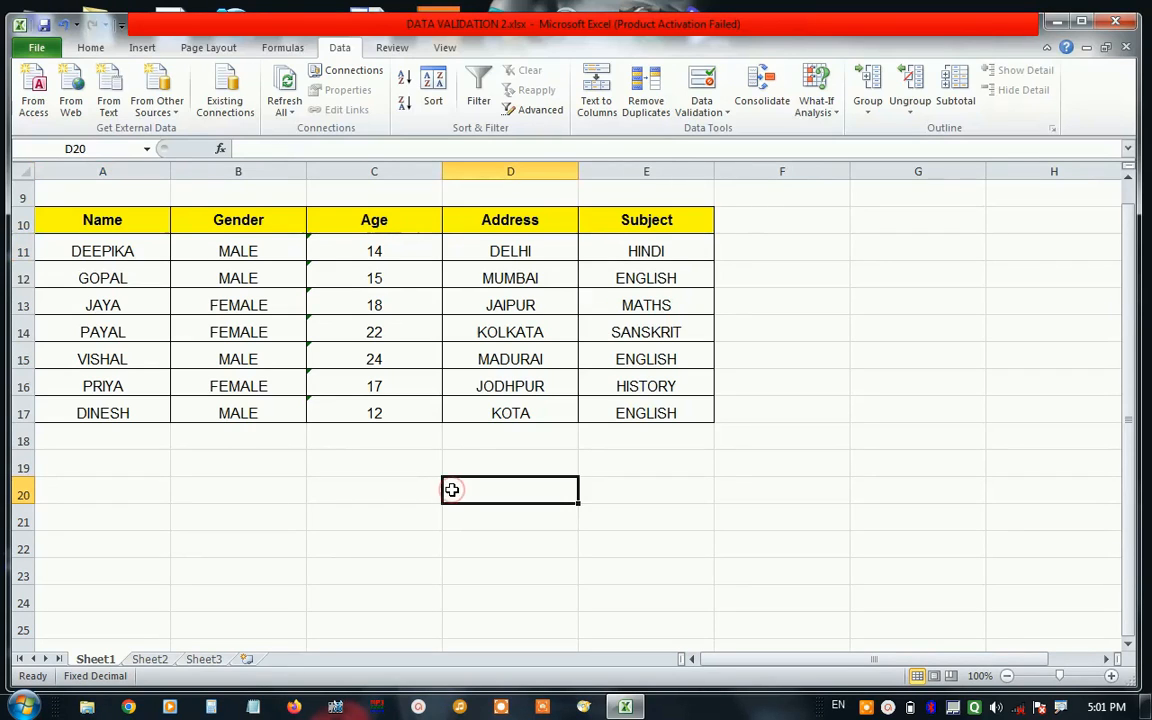
pyautogui.click(726, 113)
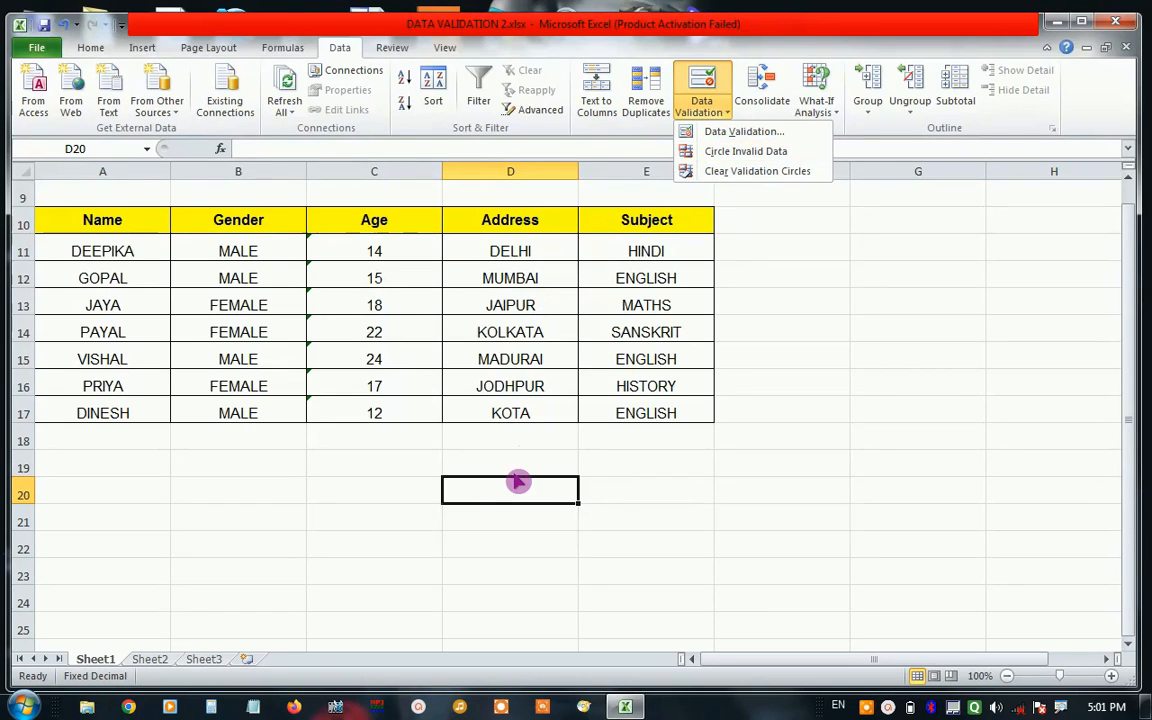
pyautogui.click(607, 485)
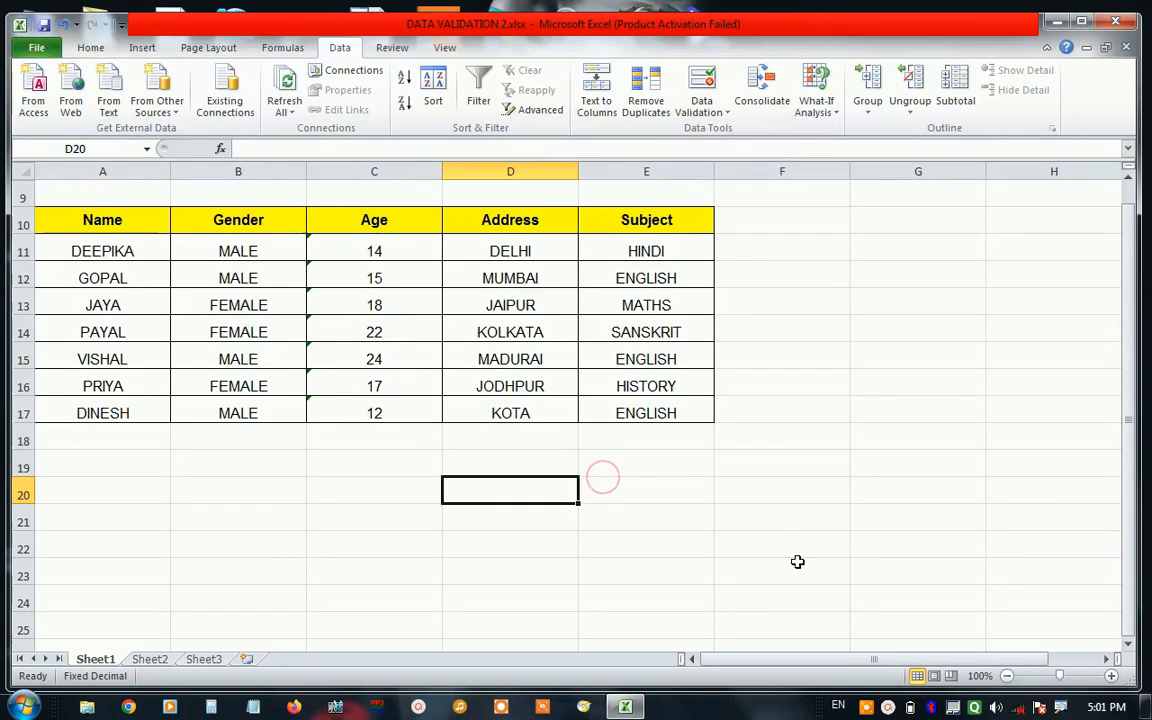